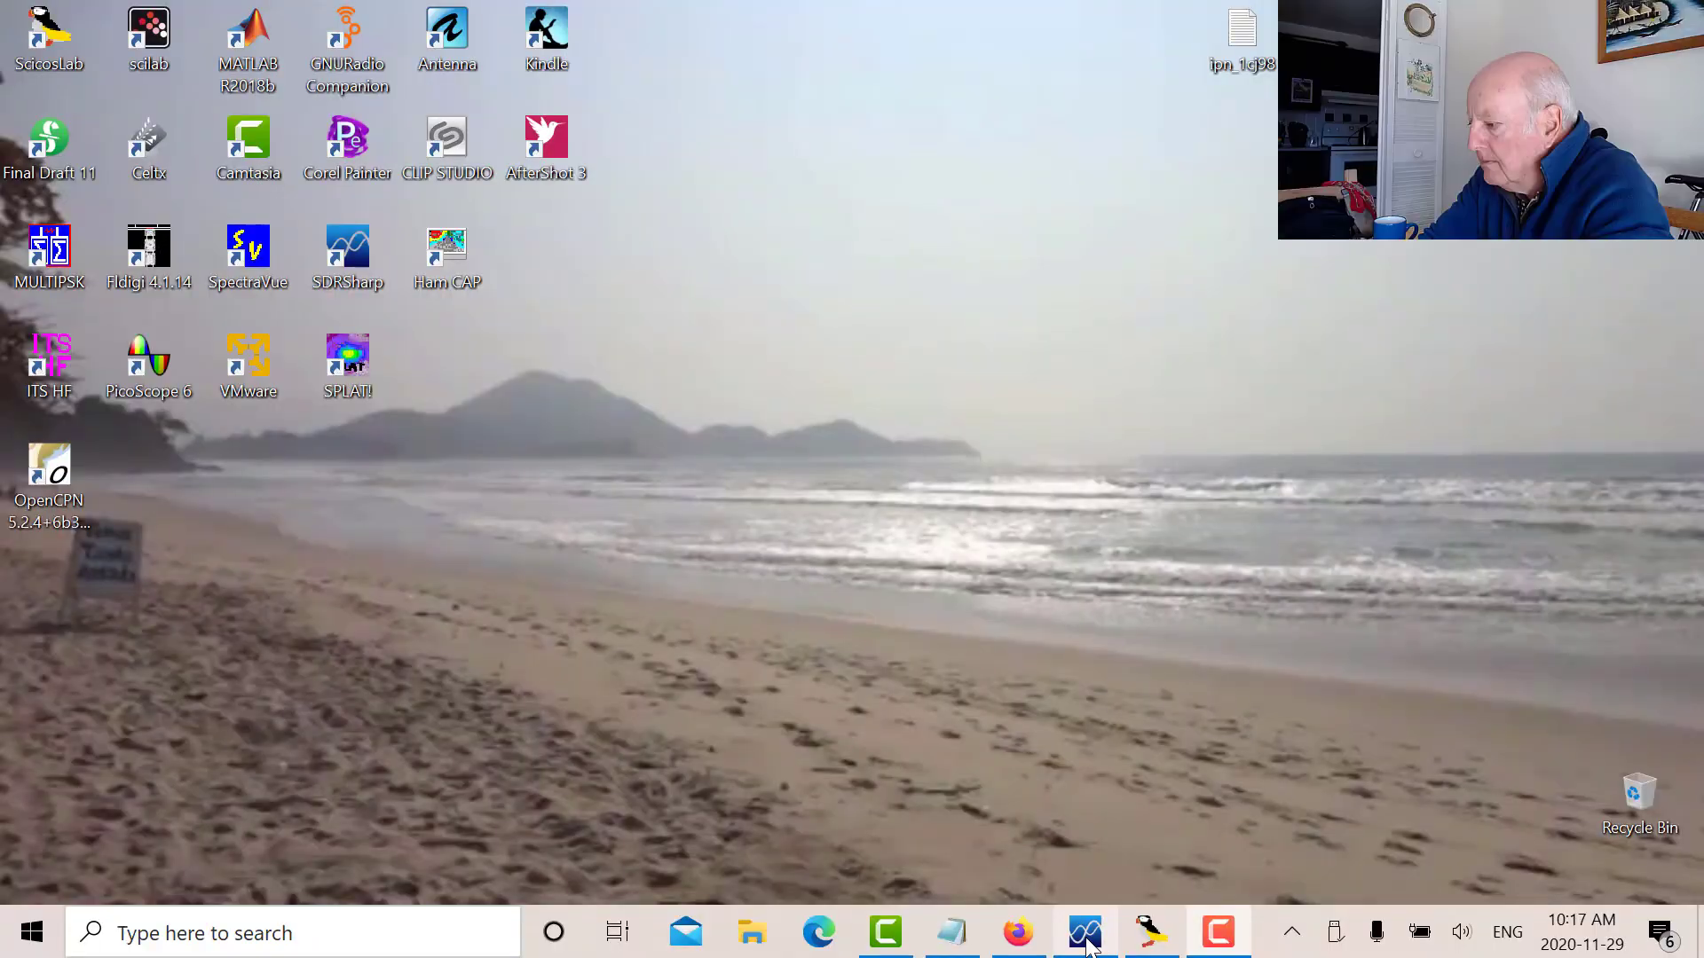
Step: Restore the SDR# window, still receiving air-band voice on 133.100 MHz
click(1086, 933)
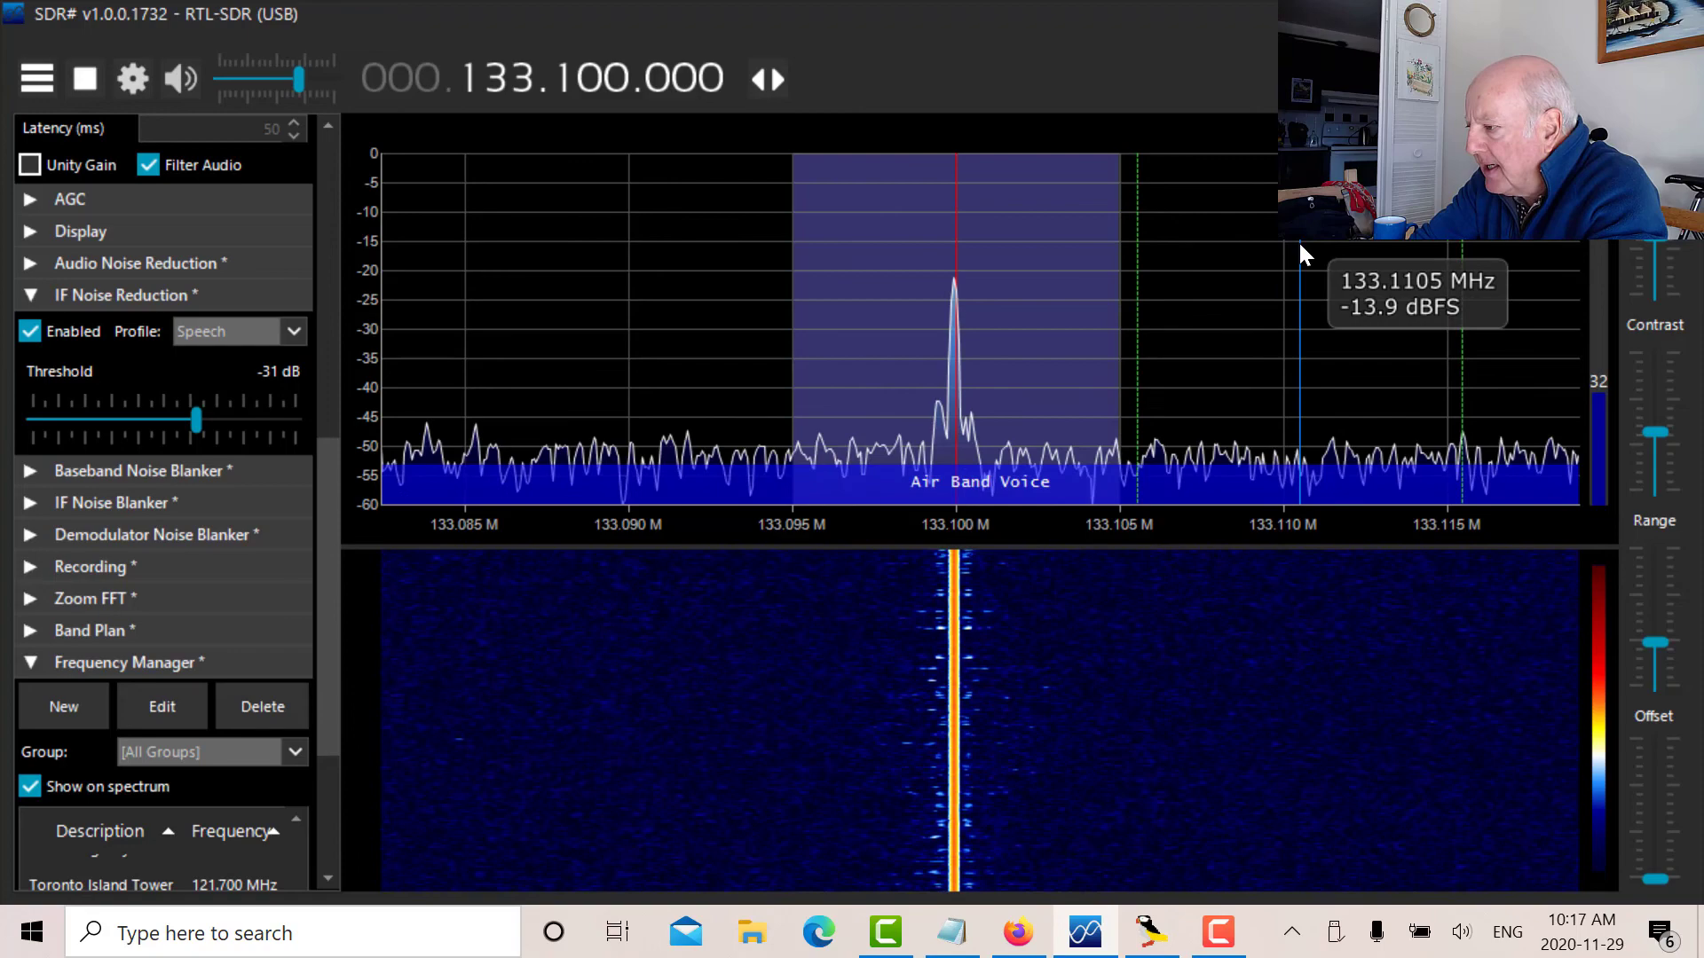
click(1461, 933)
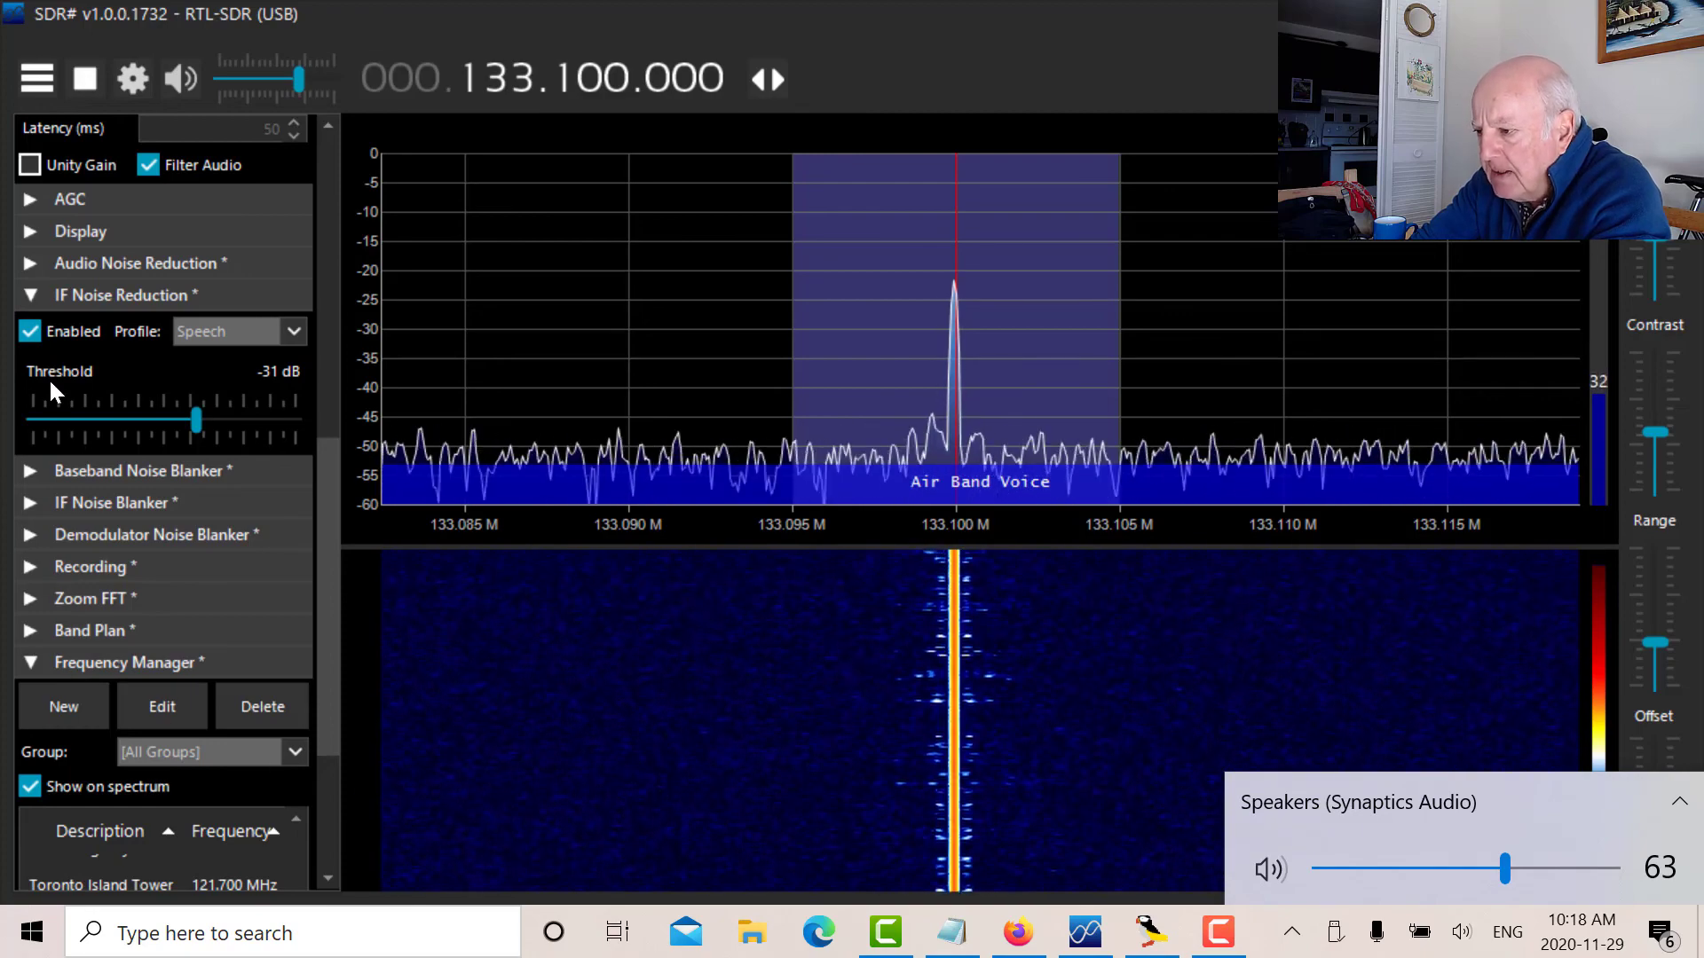
click(31, 332)
drag(199, 421, 117, 428)
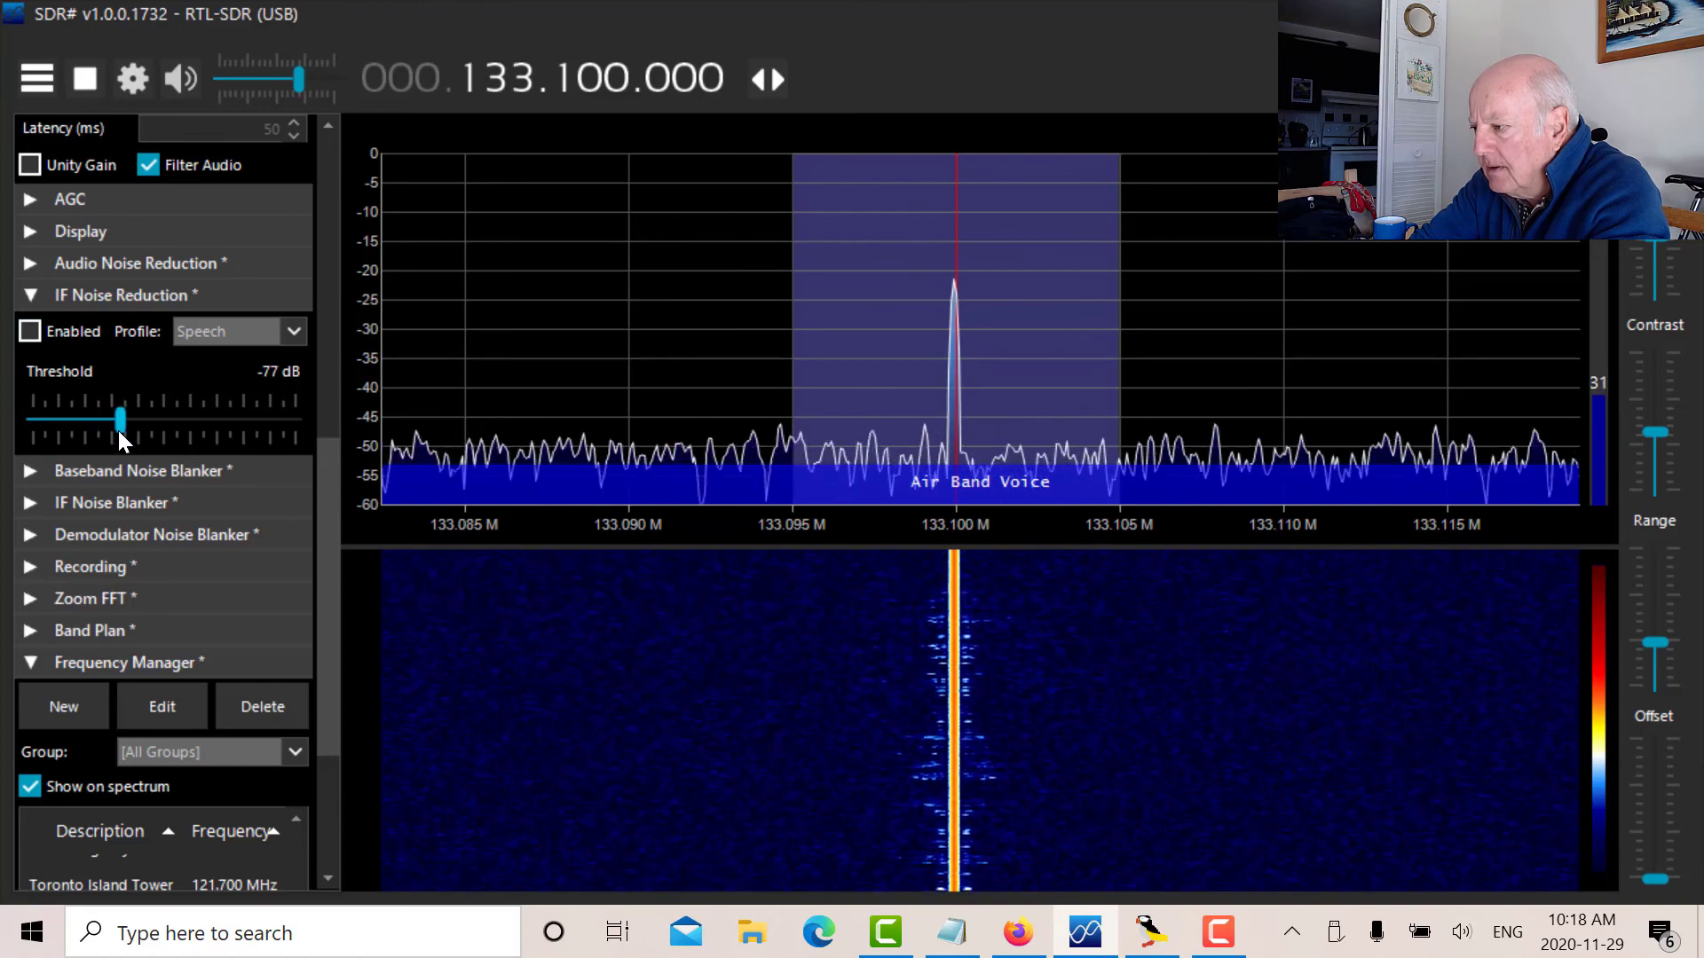
click(31, 331)
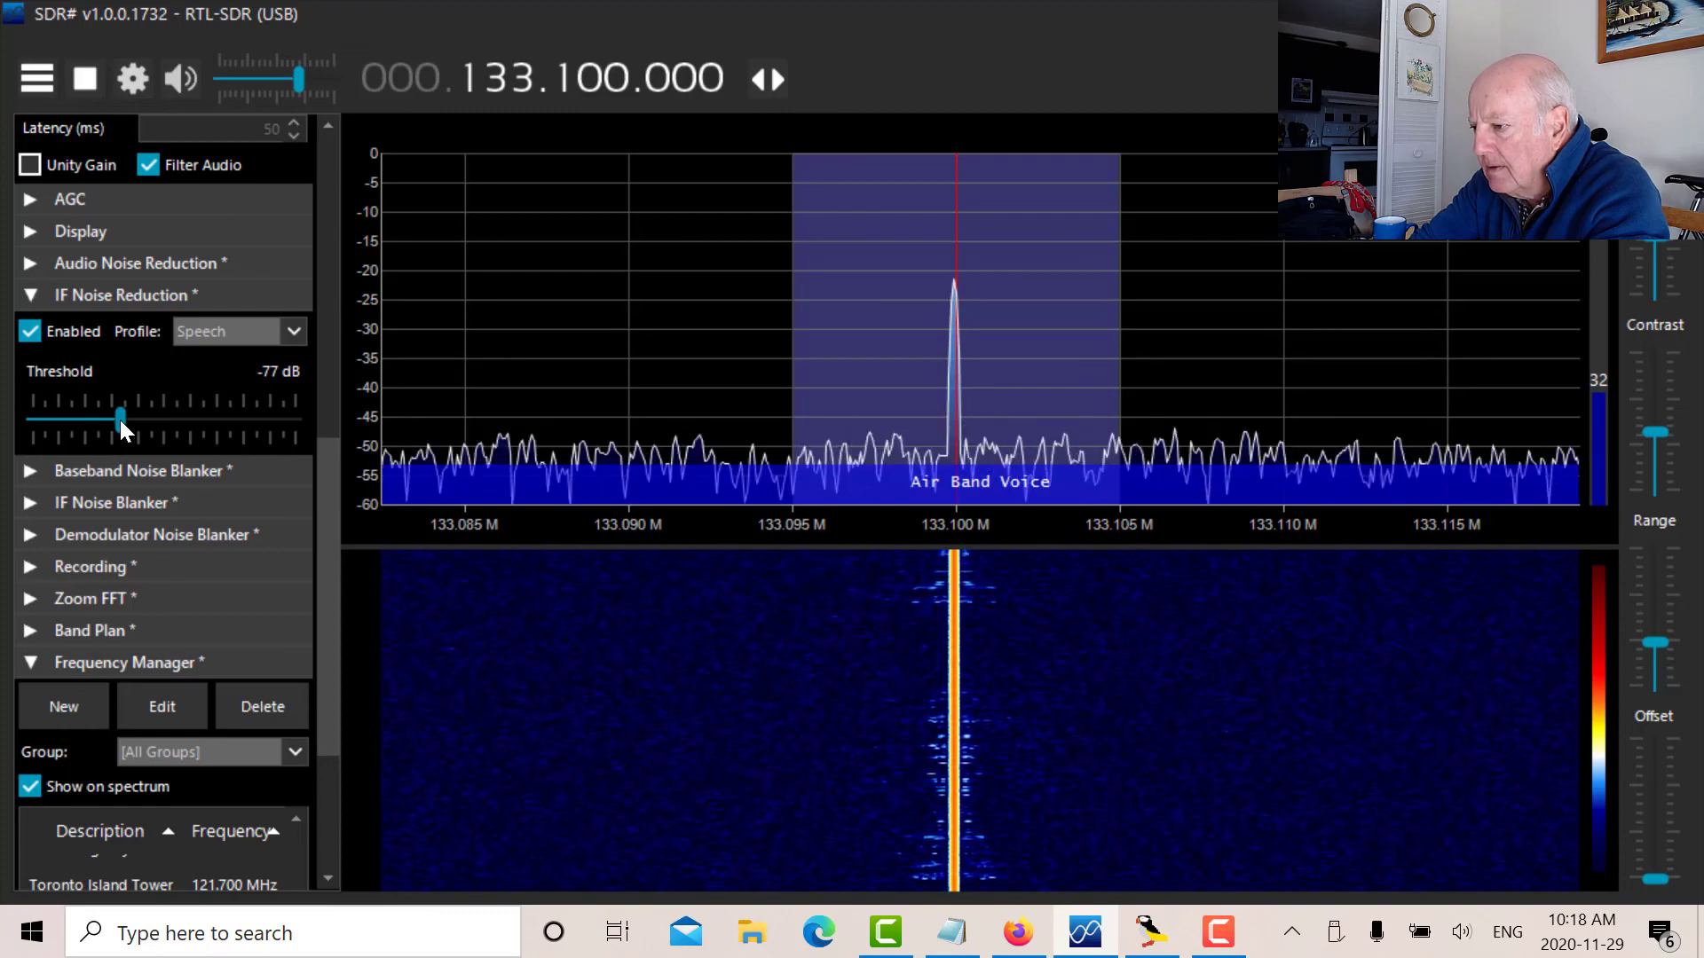
drag(119, 420, 196, 423)
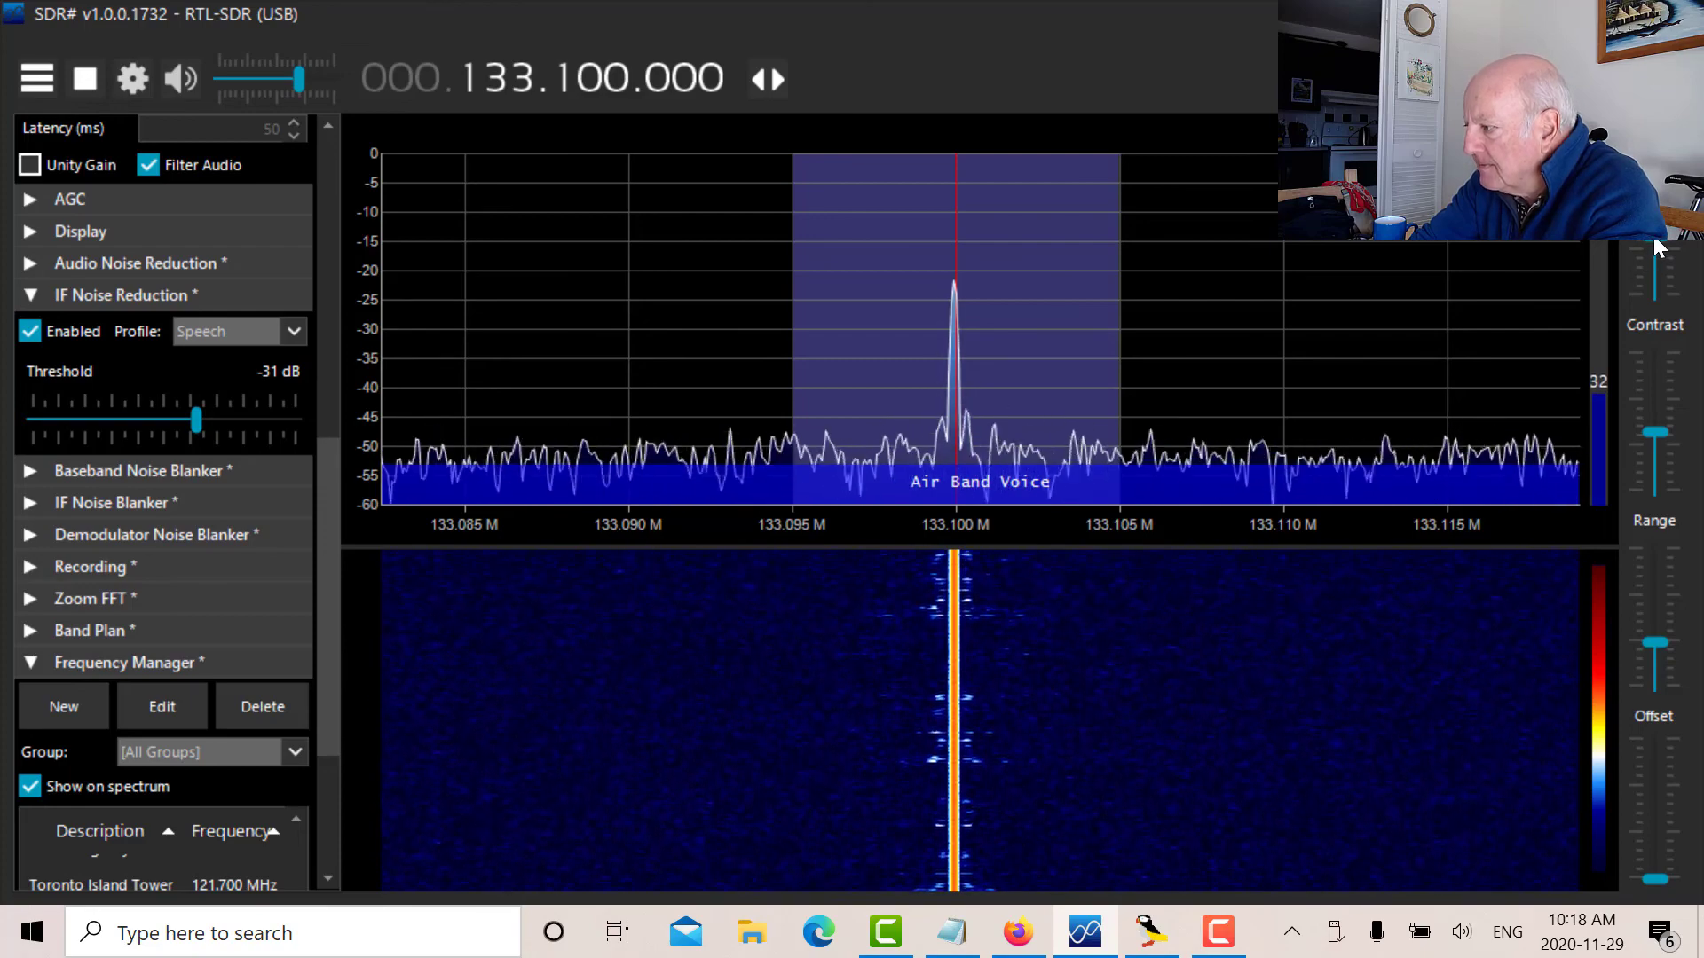
Step: Widen the spectrum, retune to 123.100 MHz, then zoom in on the 122.900 MHz peak
drag(1651, 234, 1648, 275)
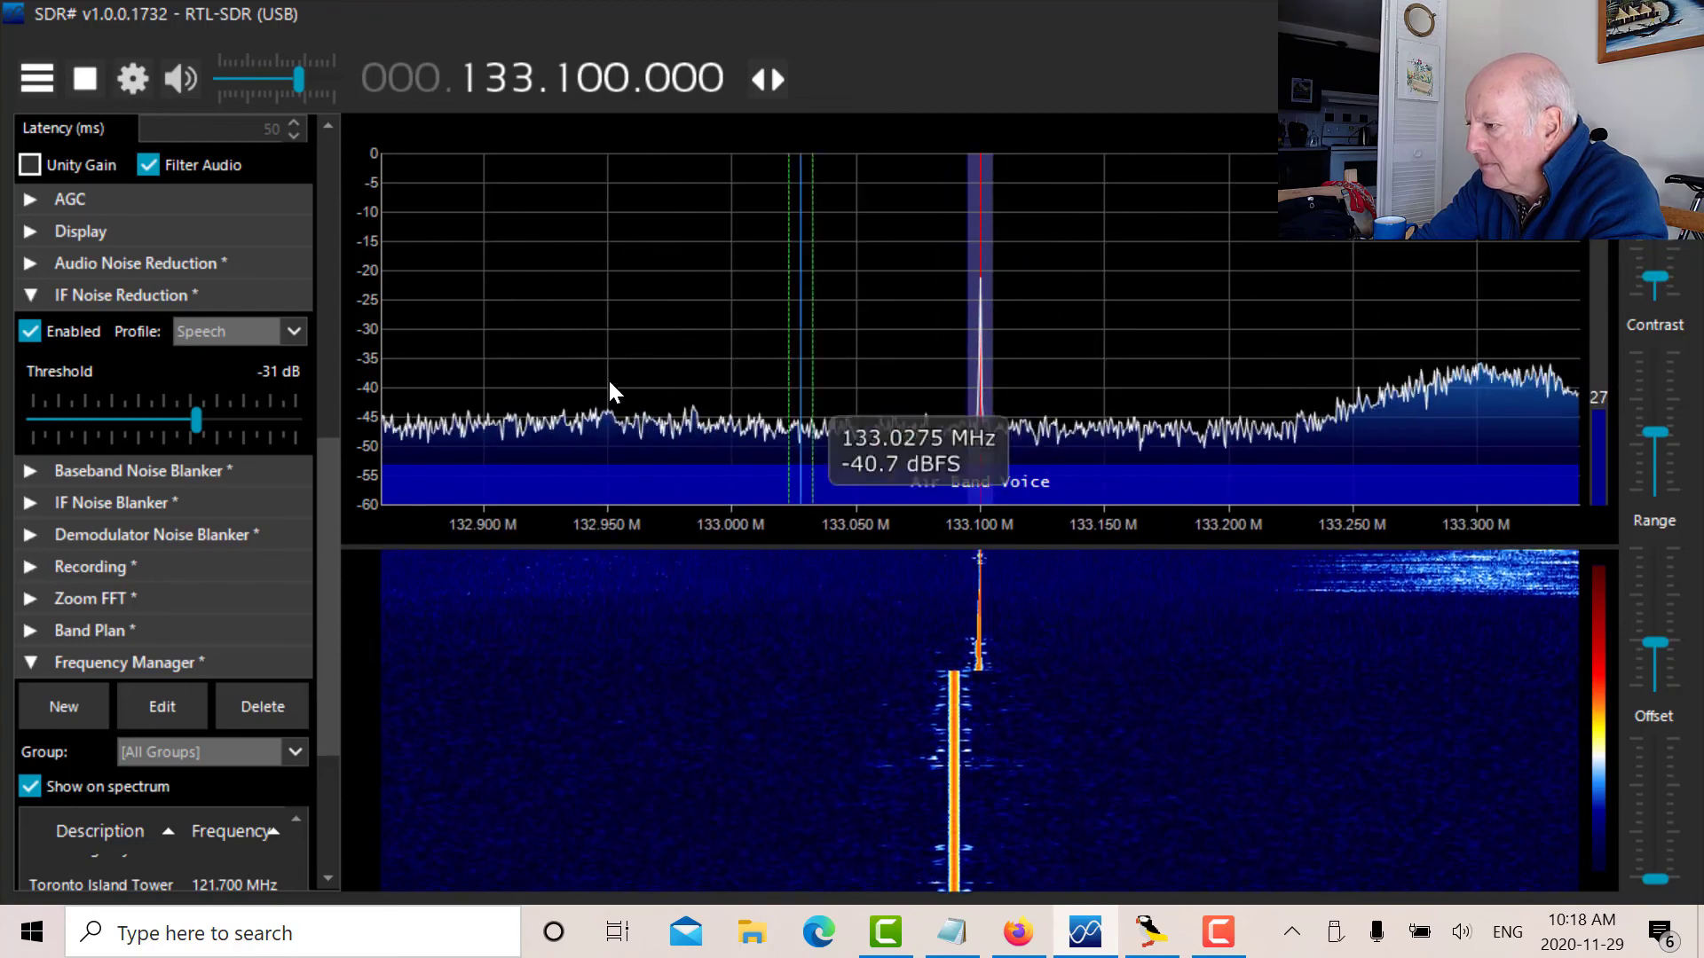
click(495, 90)
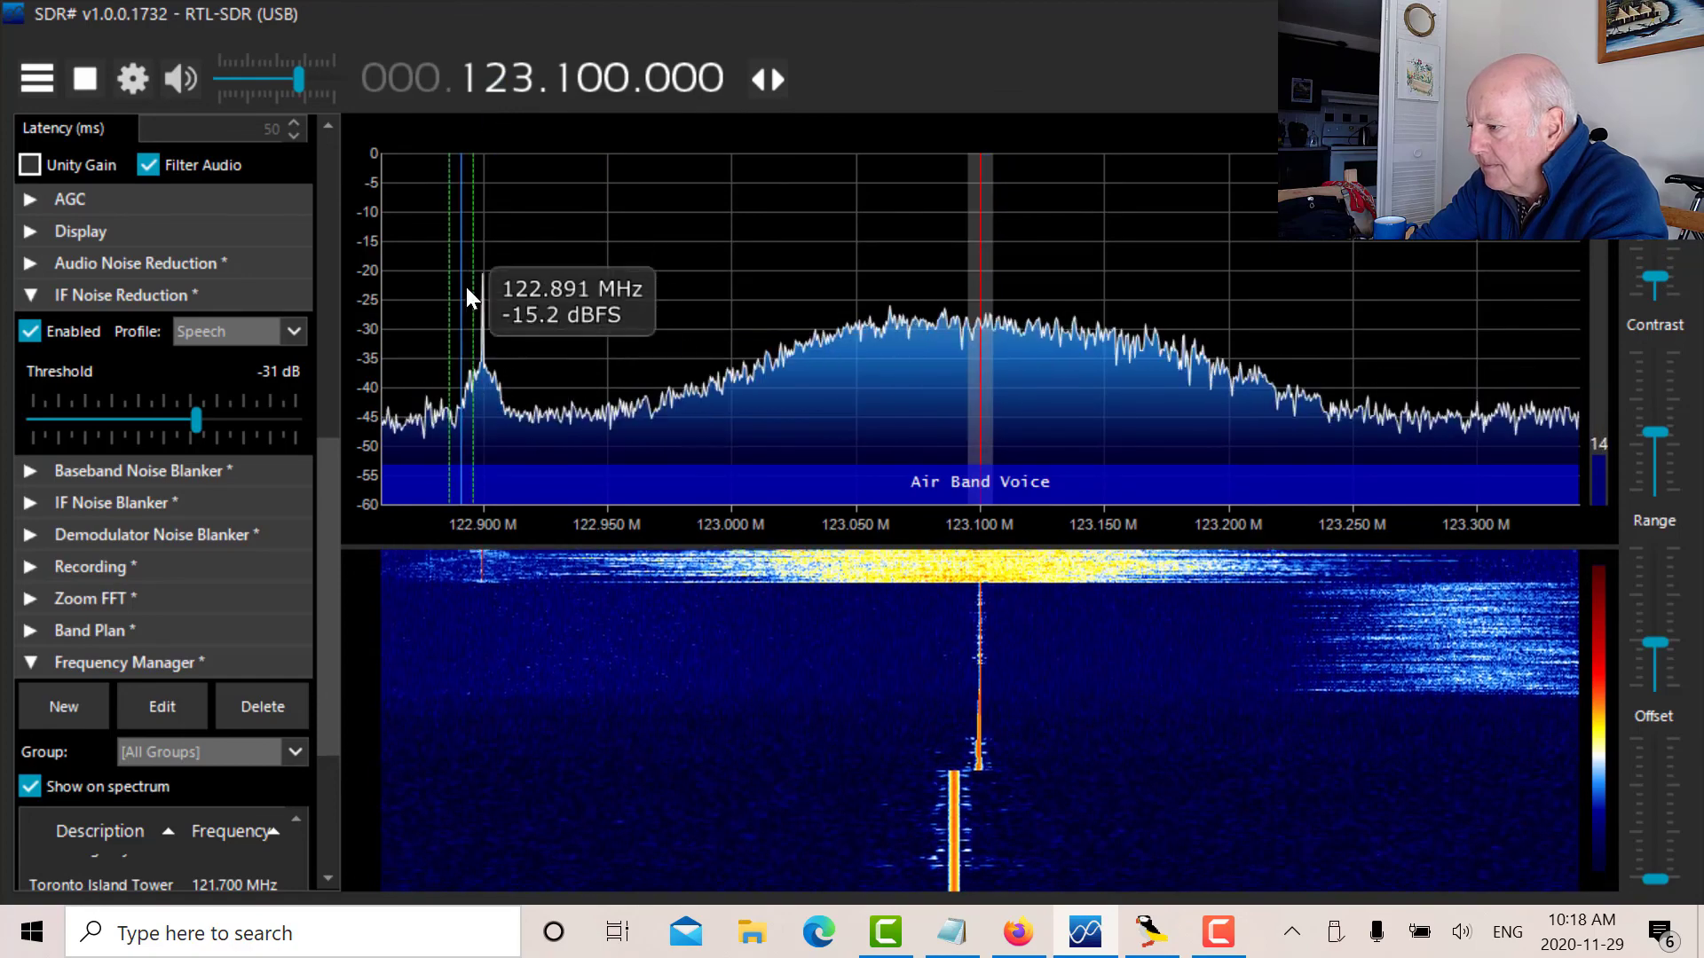
click(484, 357)
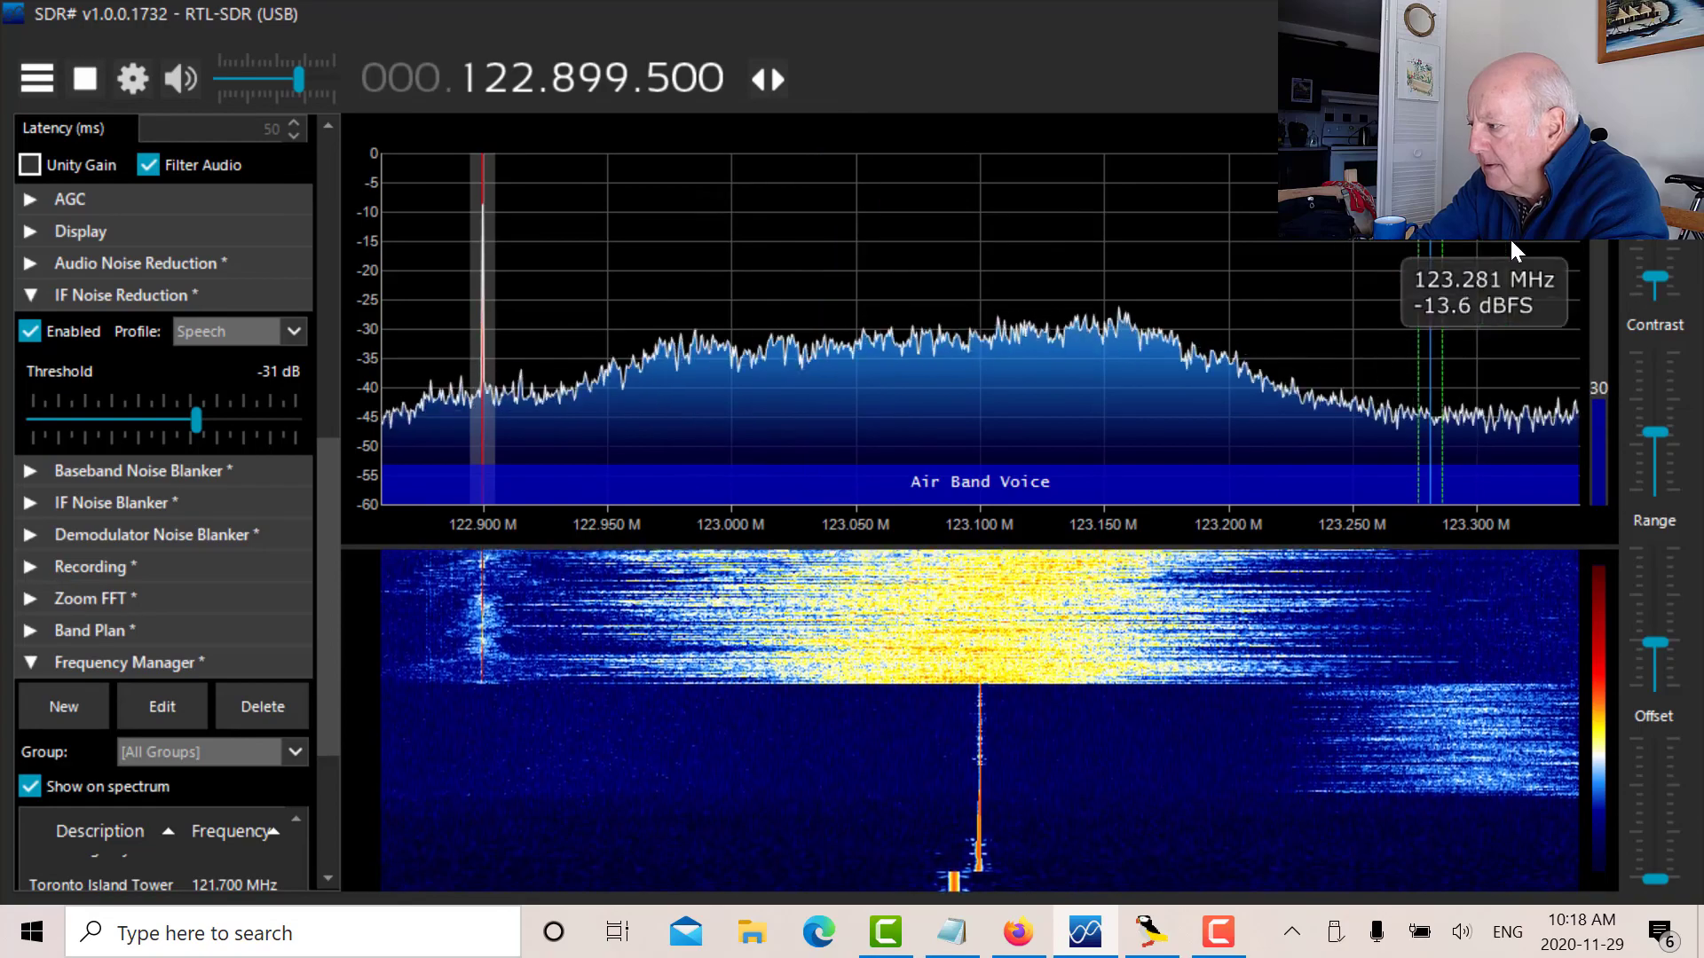
drag(1655, 277, 1656, 246)
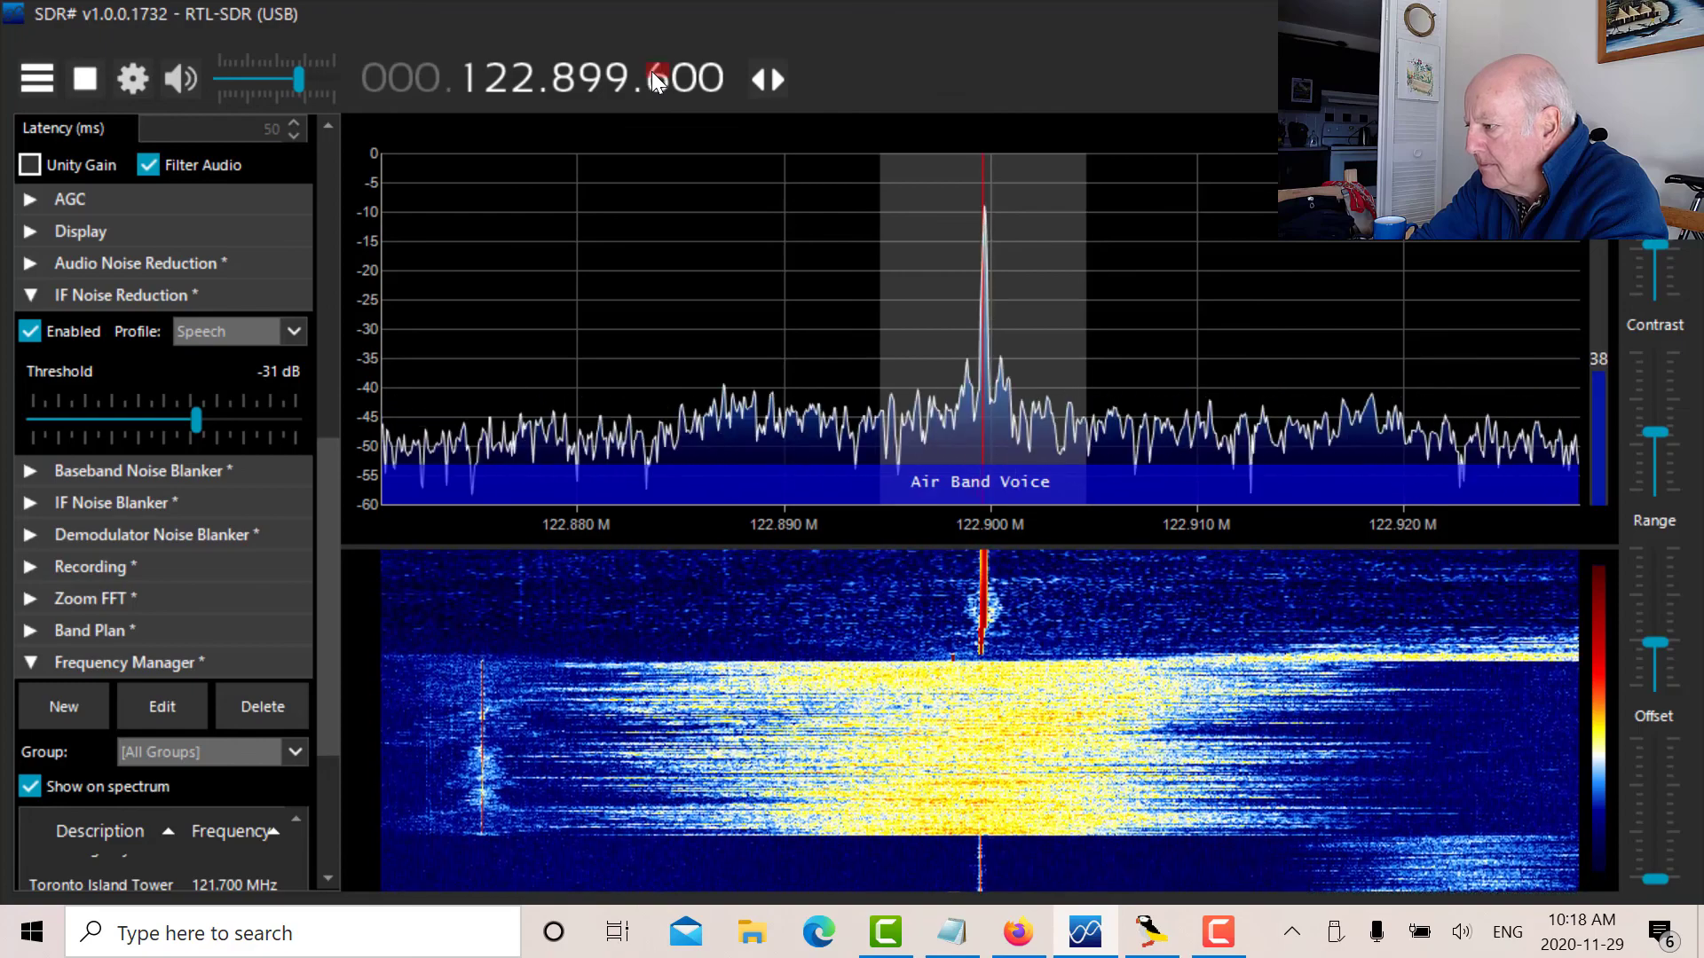
scroll(652, 71, up, 2)
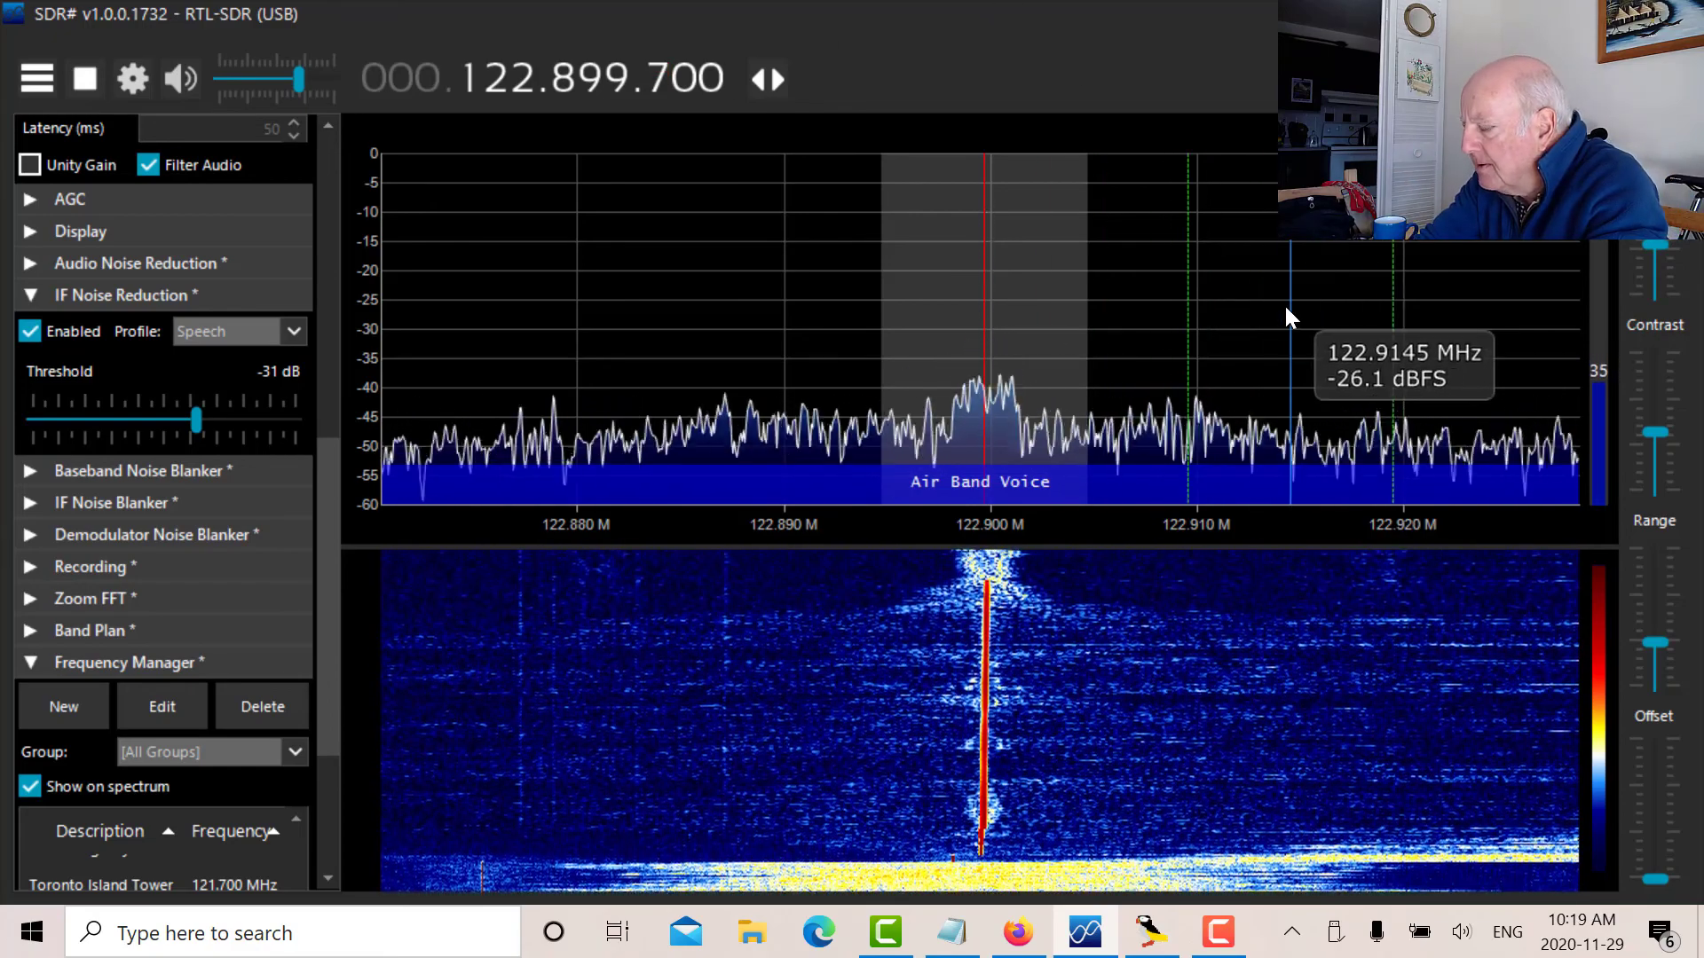
Step: Step the frequency down two MHz into the 131.4–132.0 MHz air band
click(522, 88)
click(521, 89)
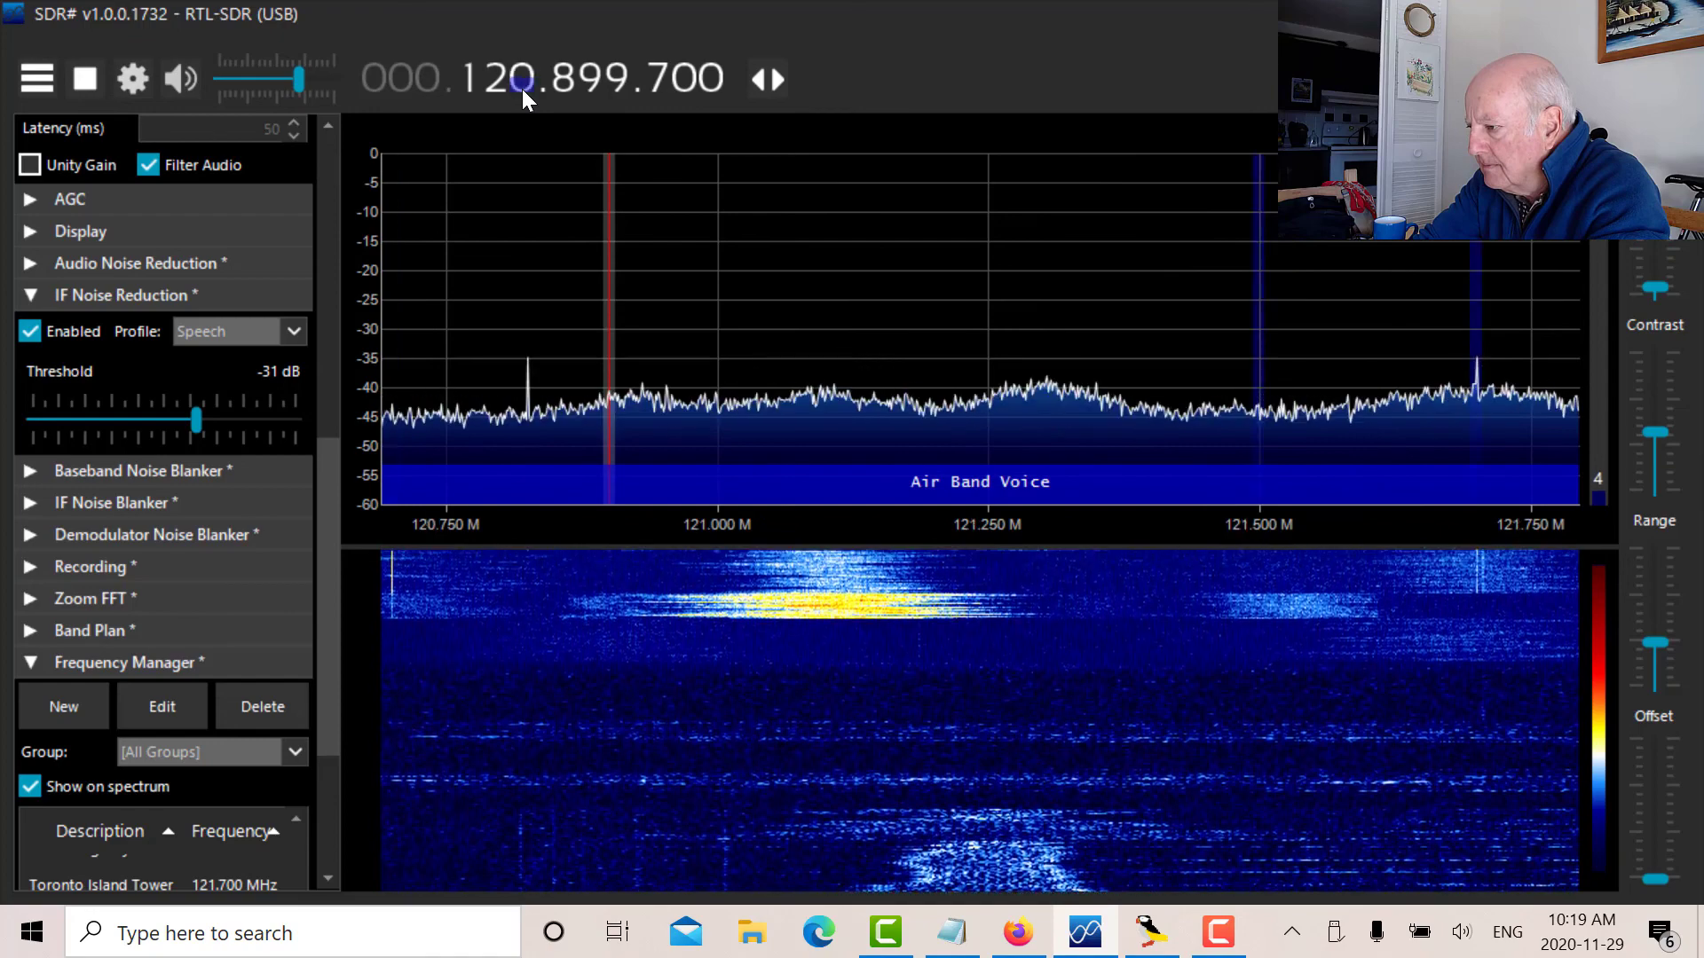
scroll(521, 89, up, 1)
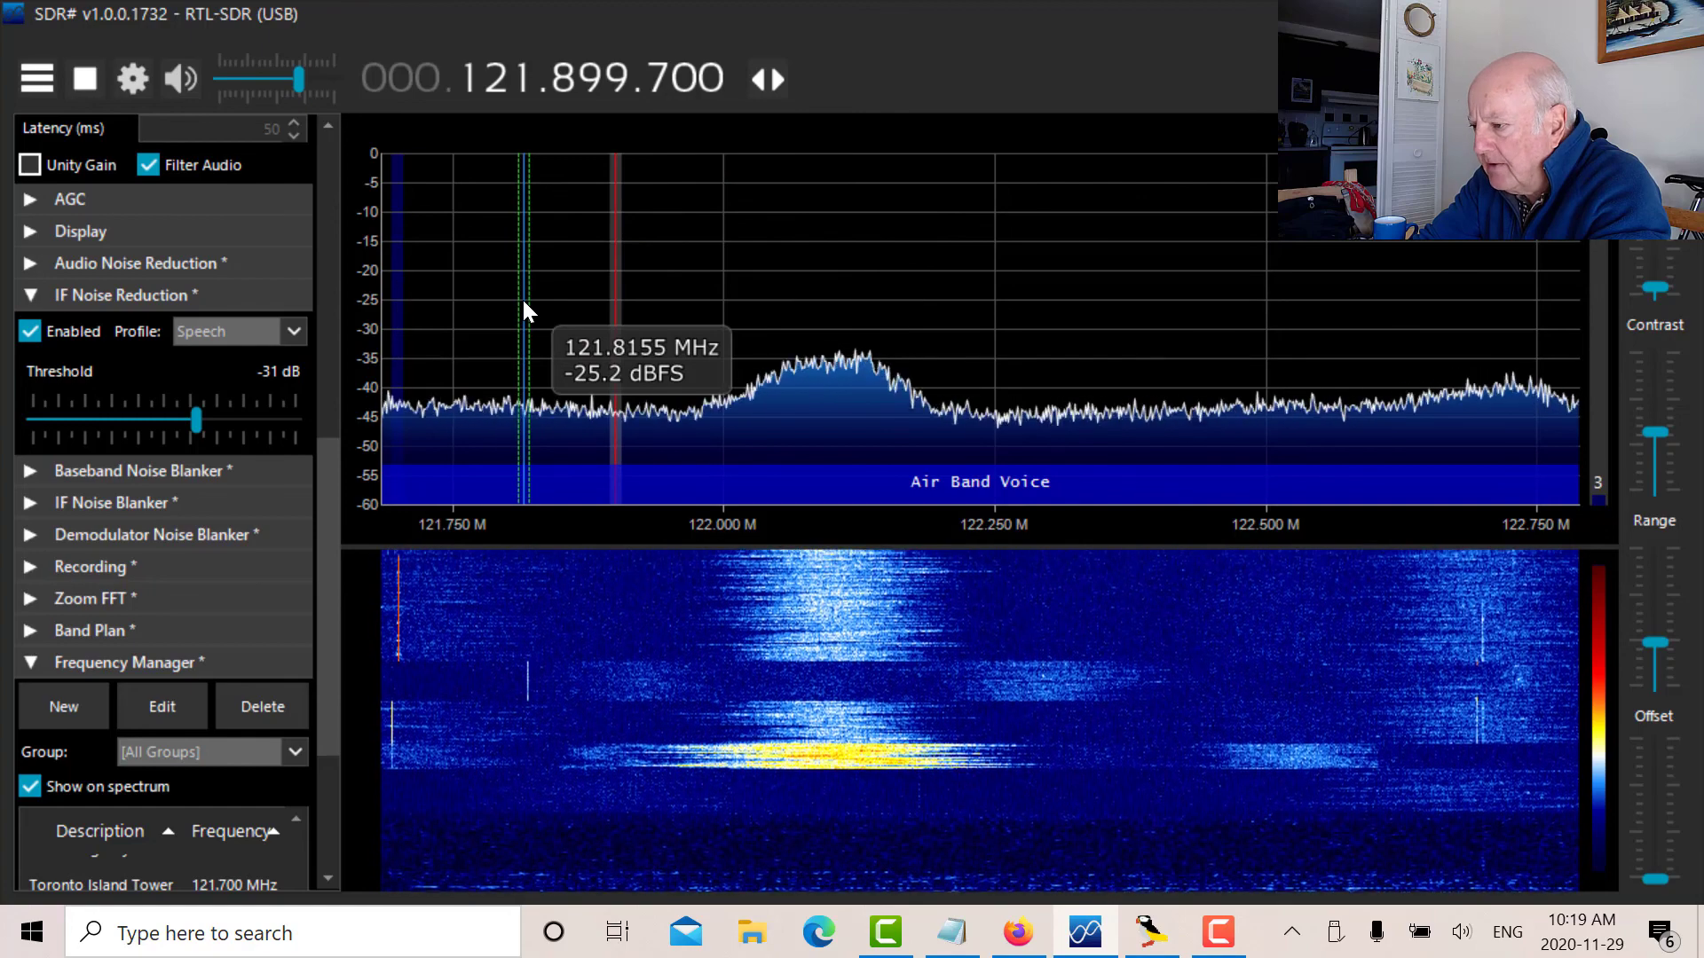
scroll(524, 305, down, 1)
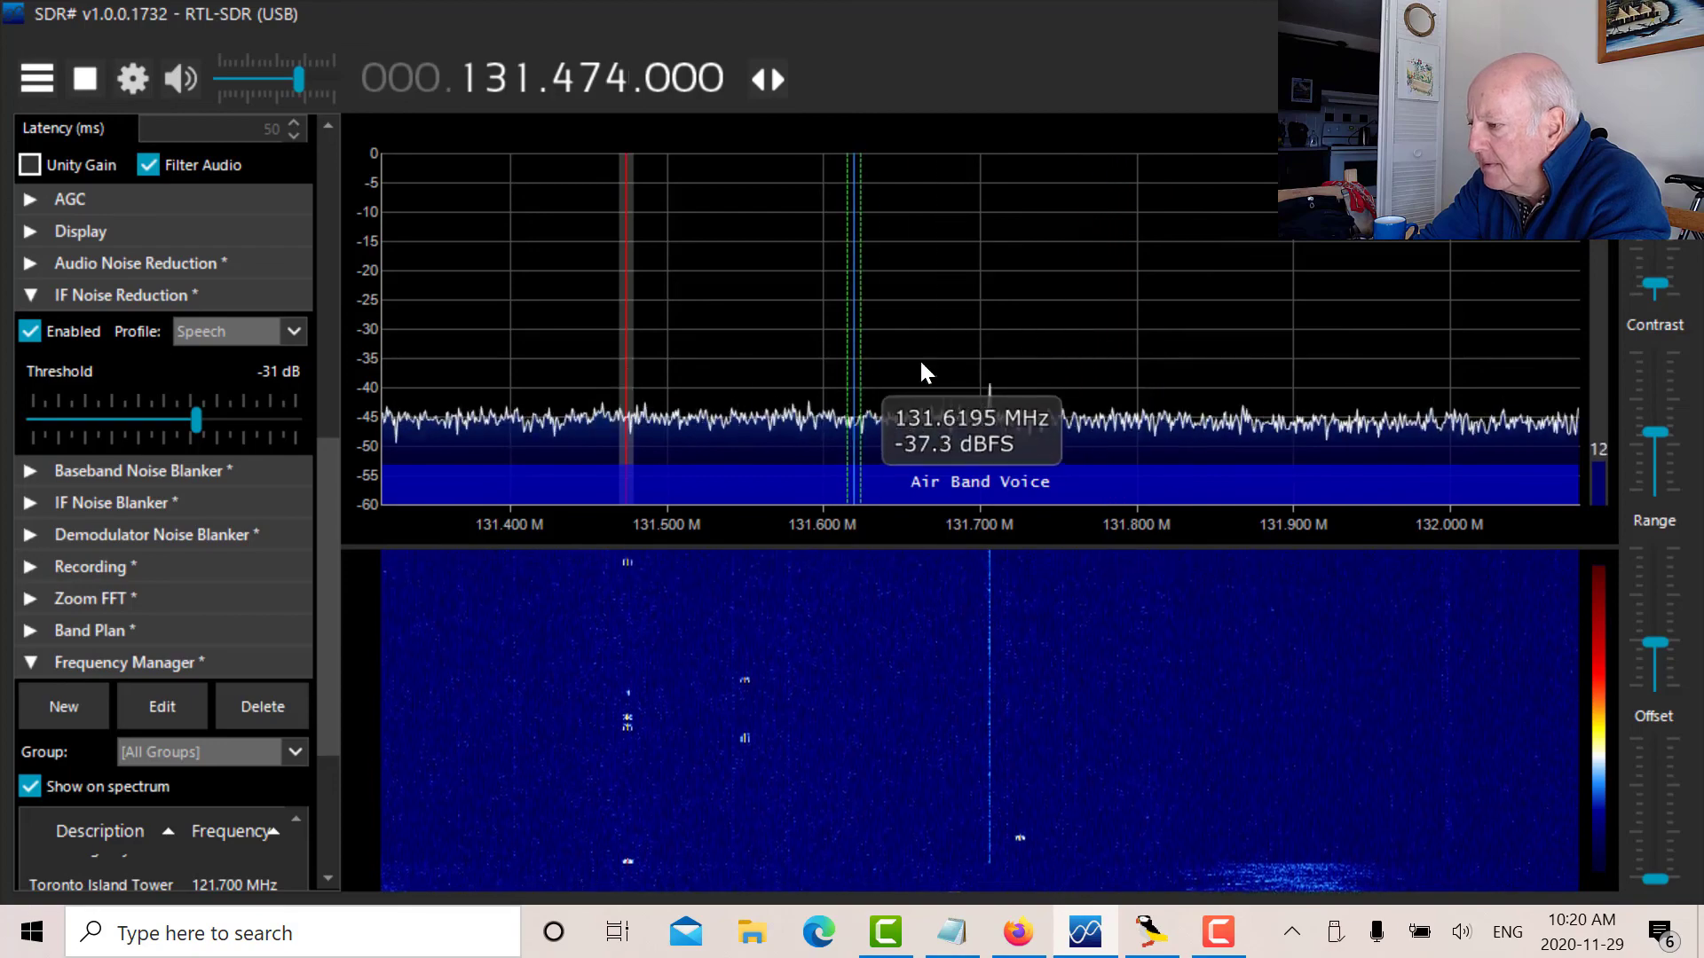
Step: Select Tor City Airport Wx in Frequency Manager to tune 133.600 MHz
scroll(98, 710, down, 3)
click(86, 689)
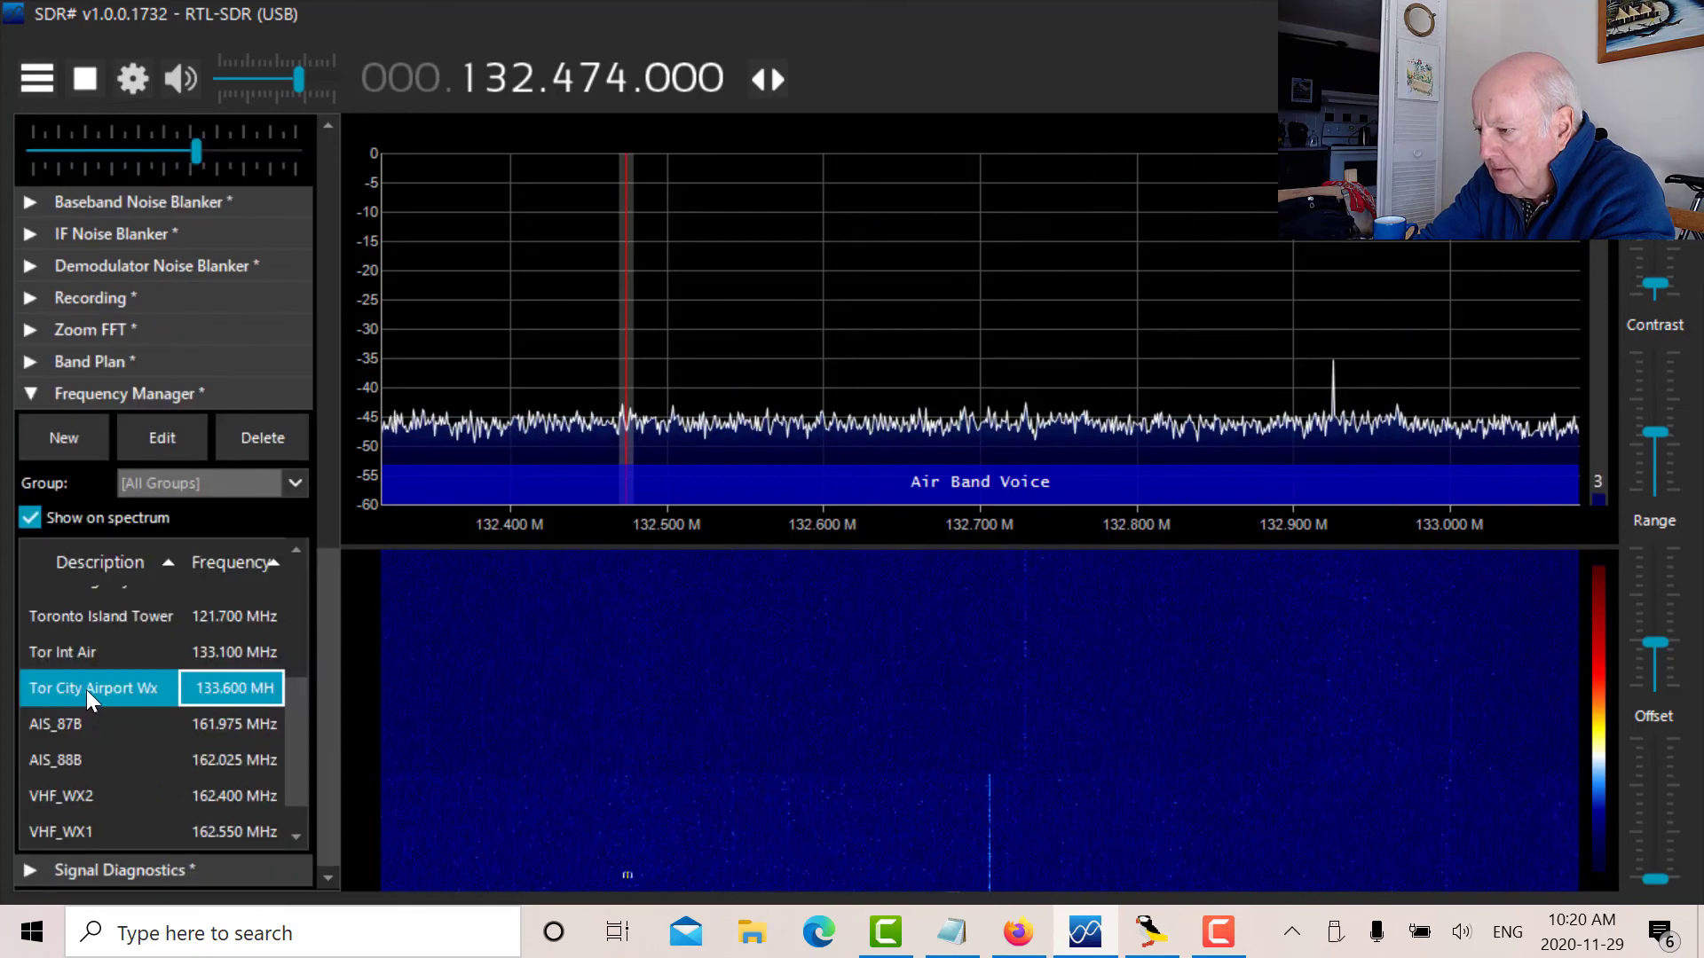
double_click(87, 690)
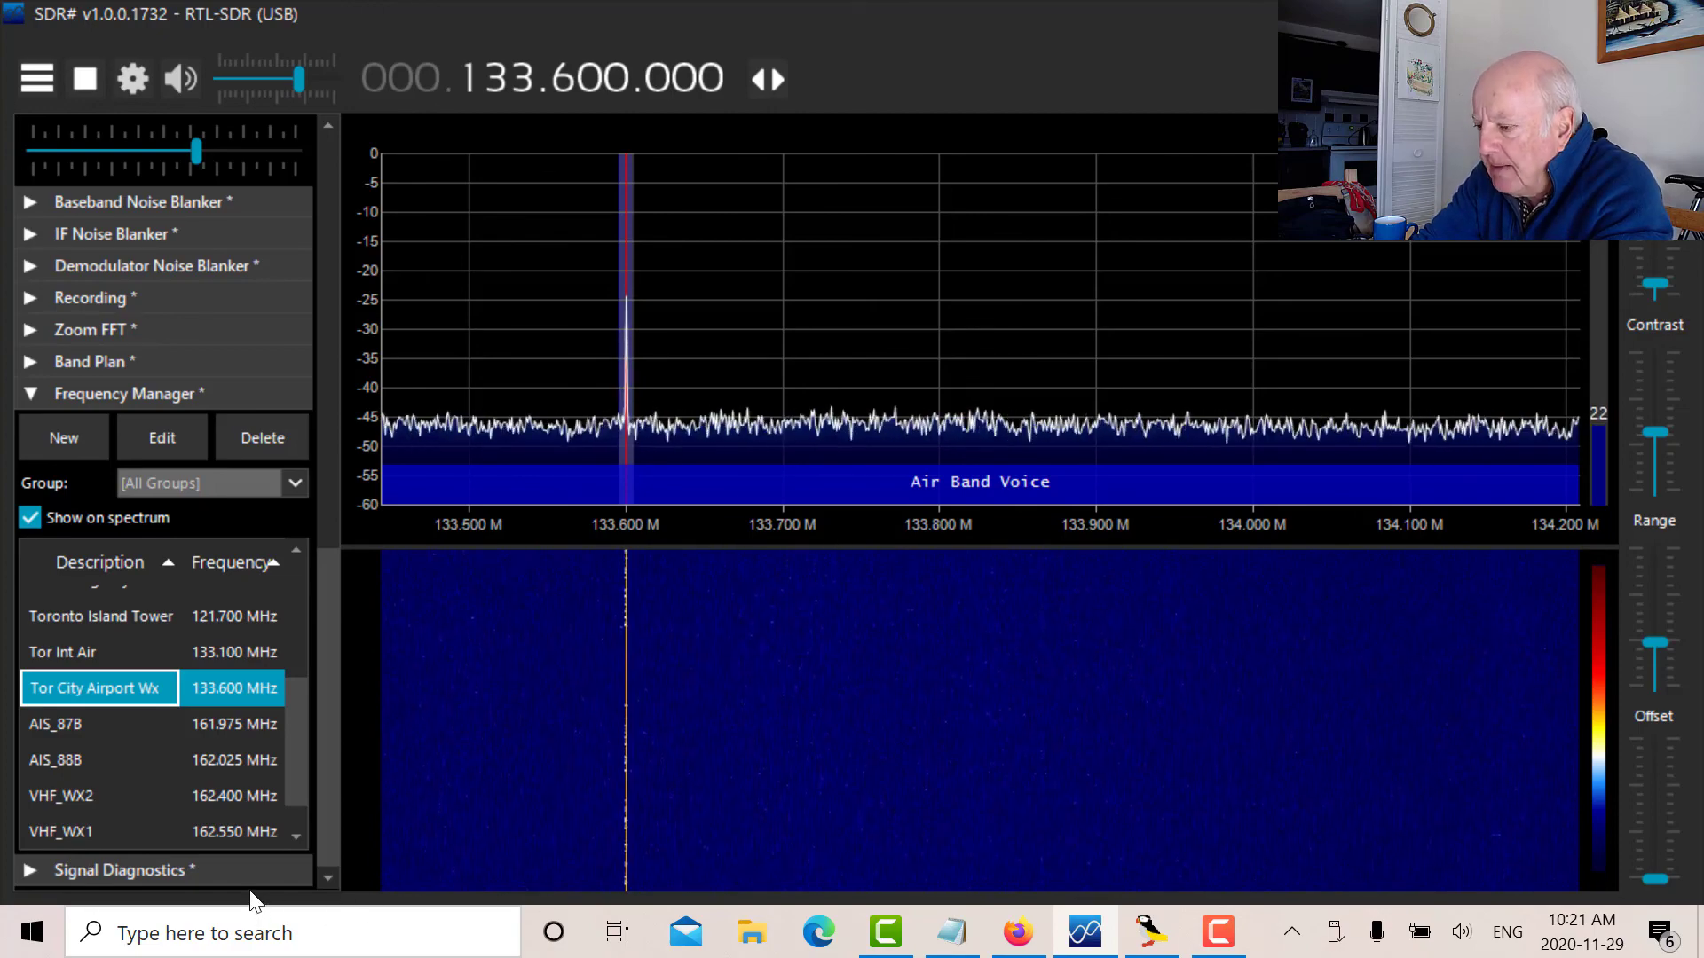
Step: Tune to VHF_WX1 at 162.550 MHz and disable IF noise reduction
click(72, 836)
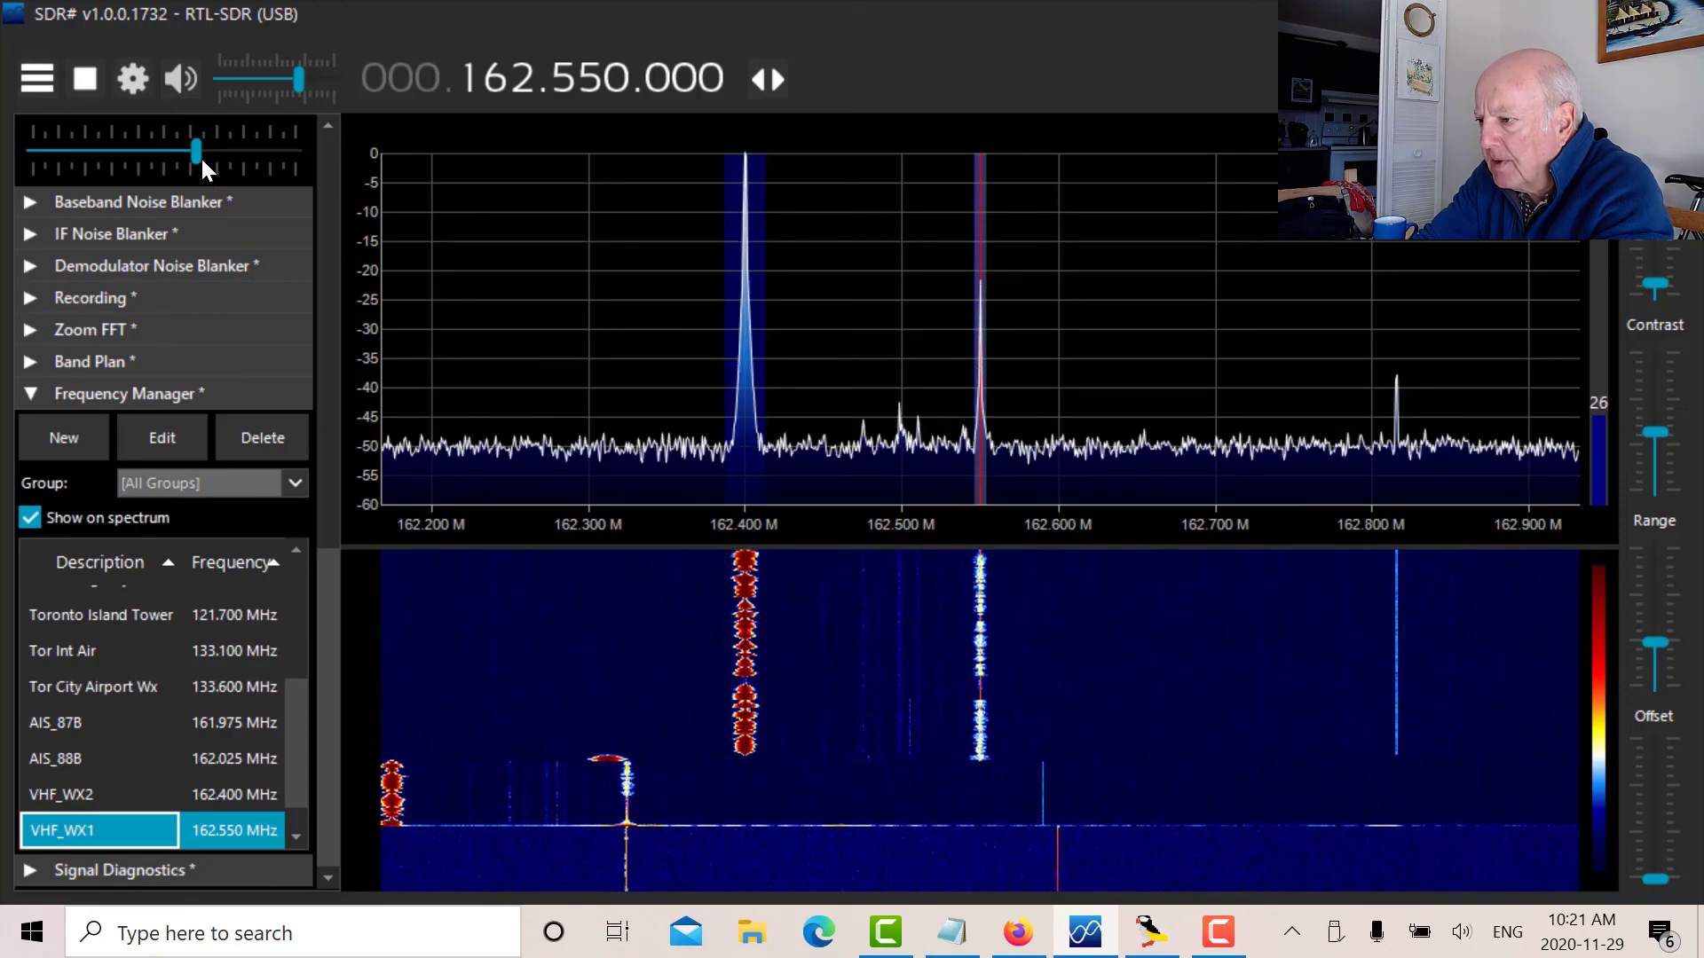
scroll(54, 187, up, 10)
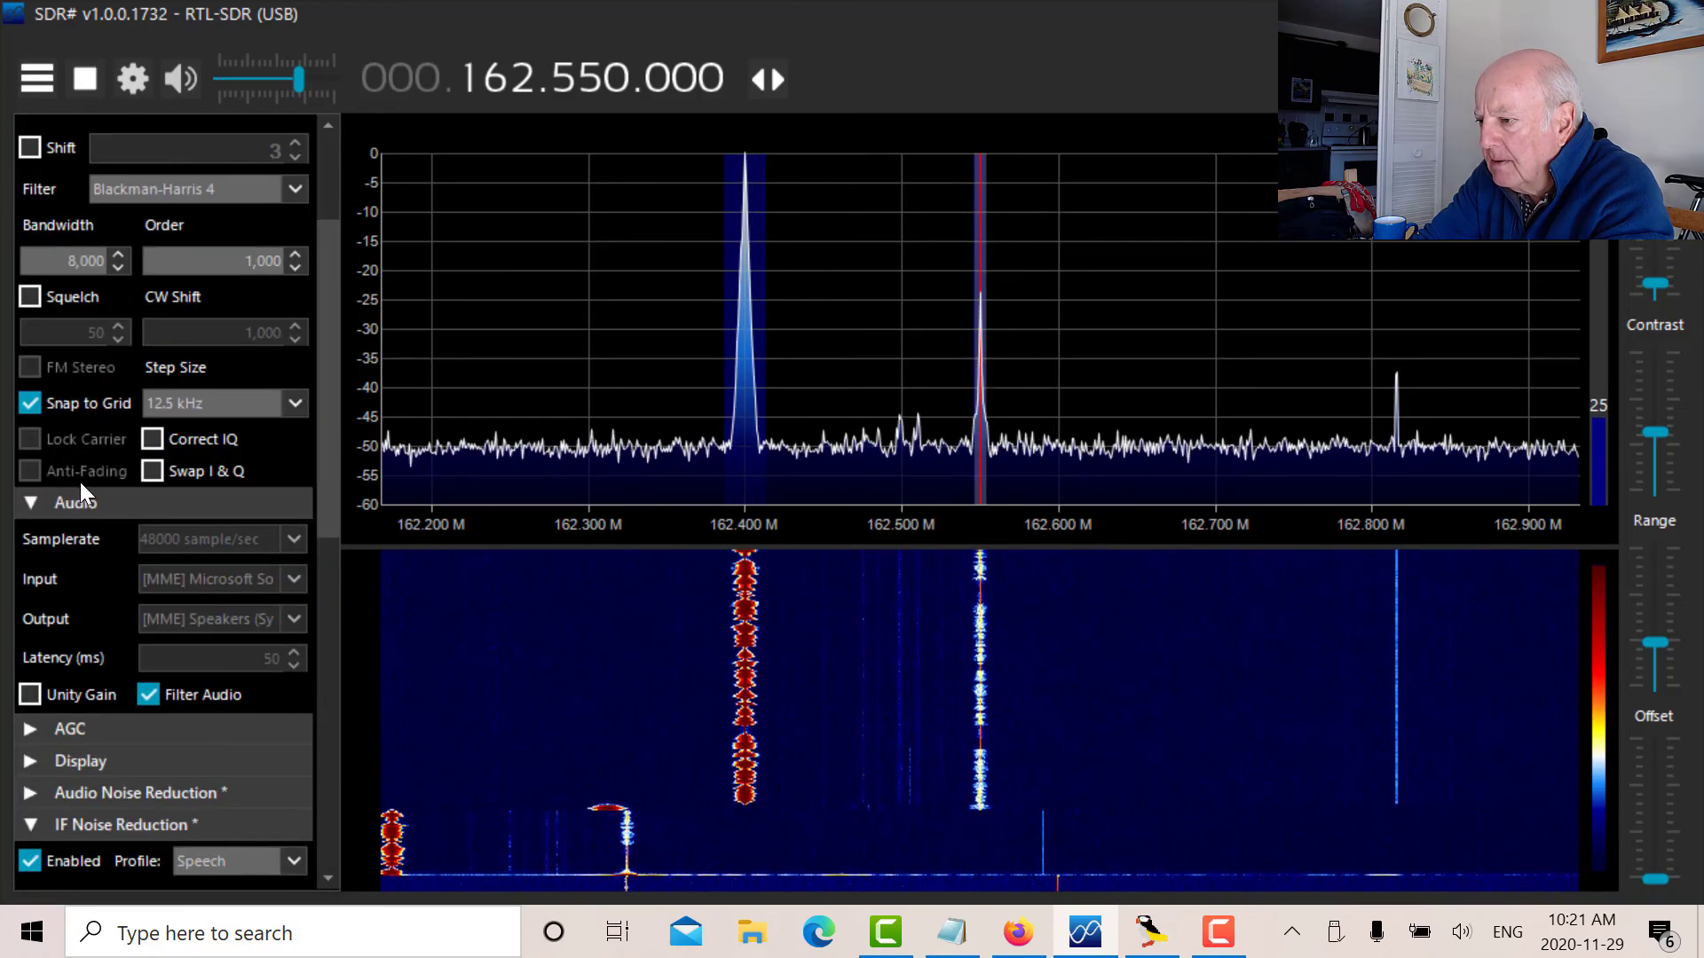
scroll(80, 483, down, 3)
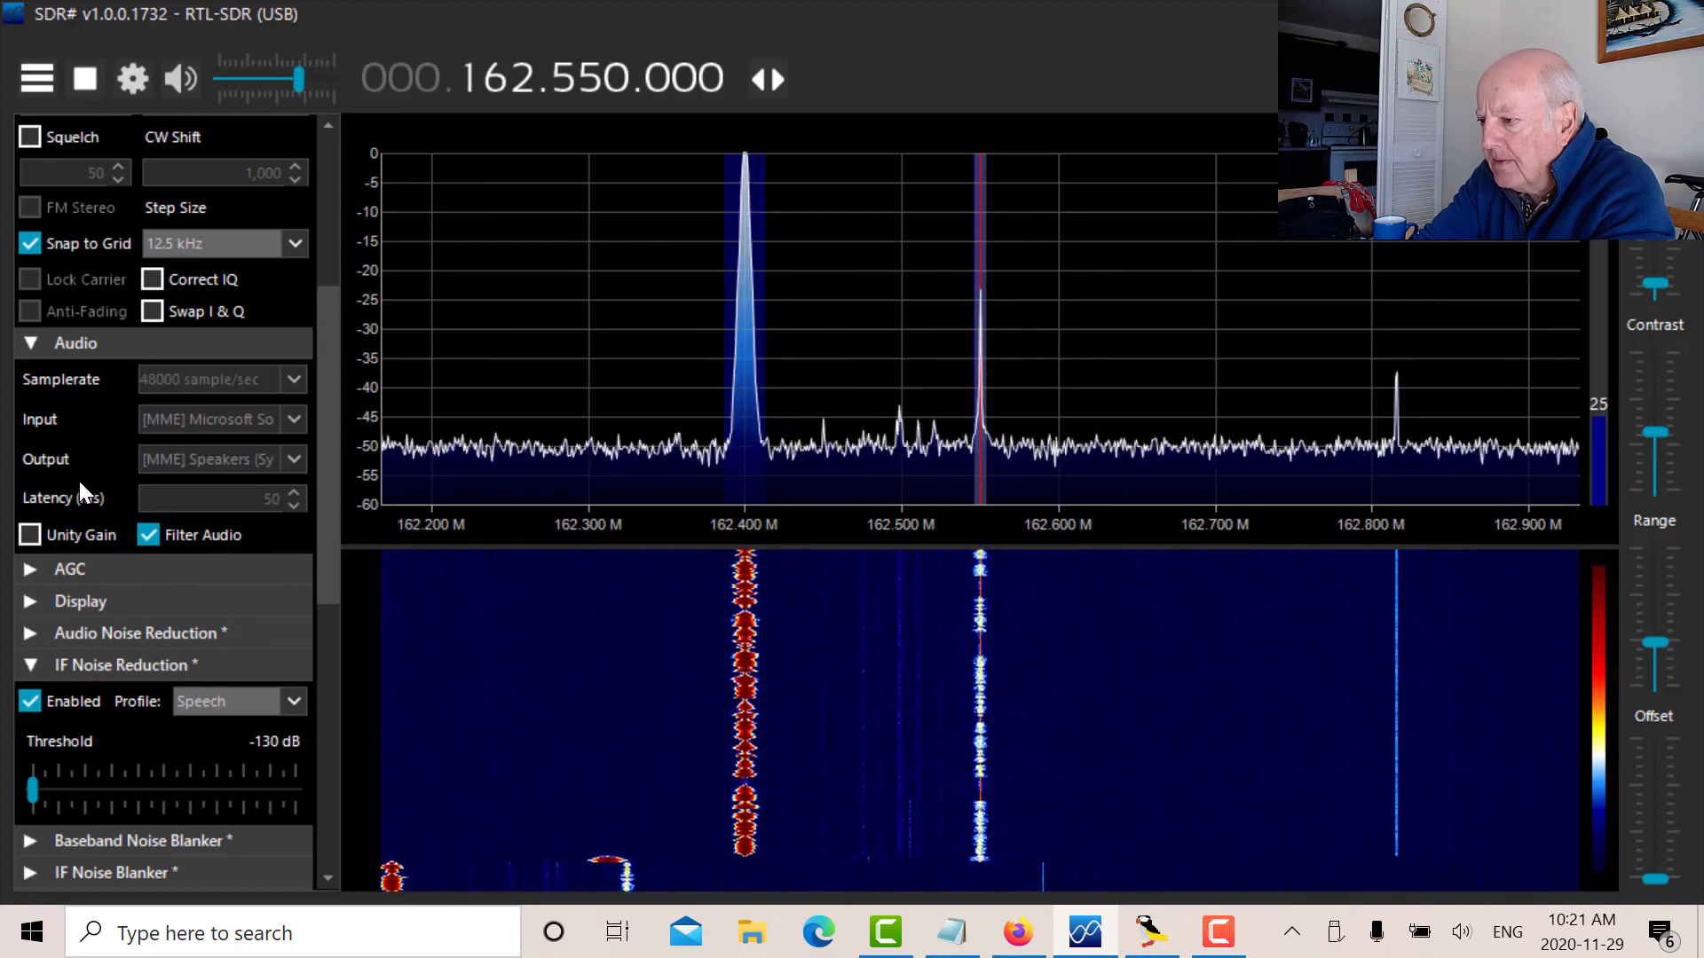
scroll(78, 480, down, 3)
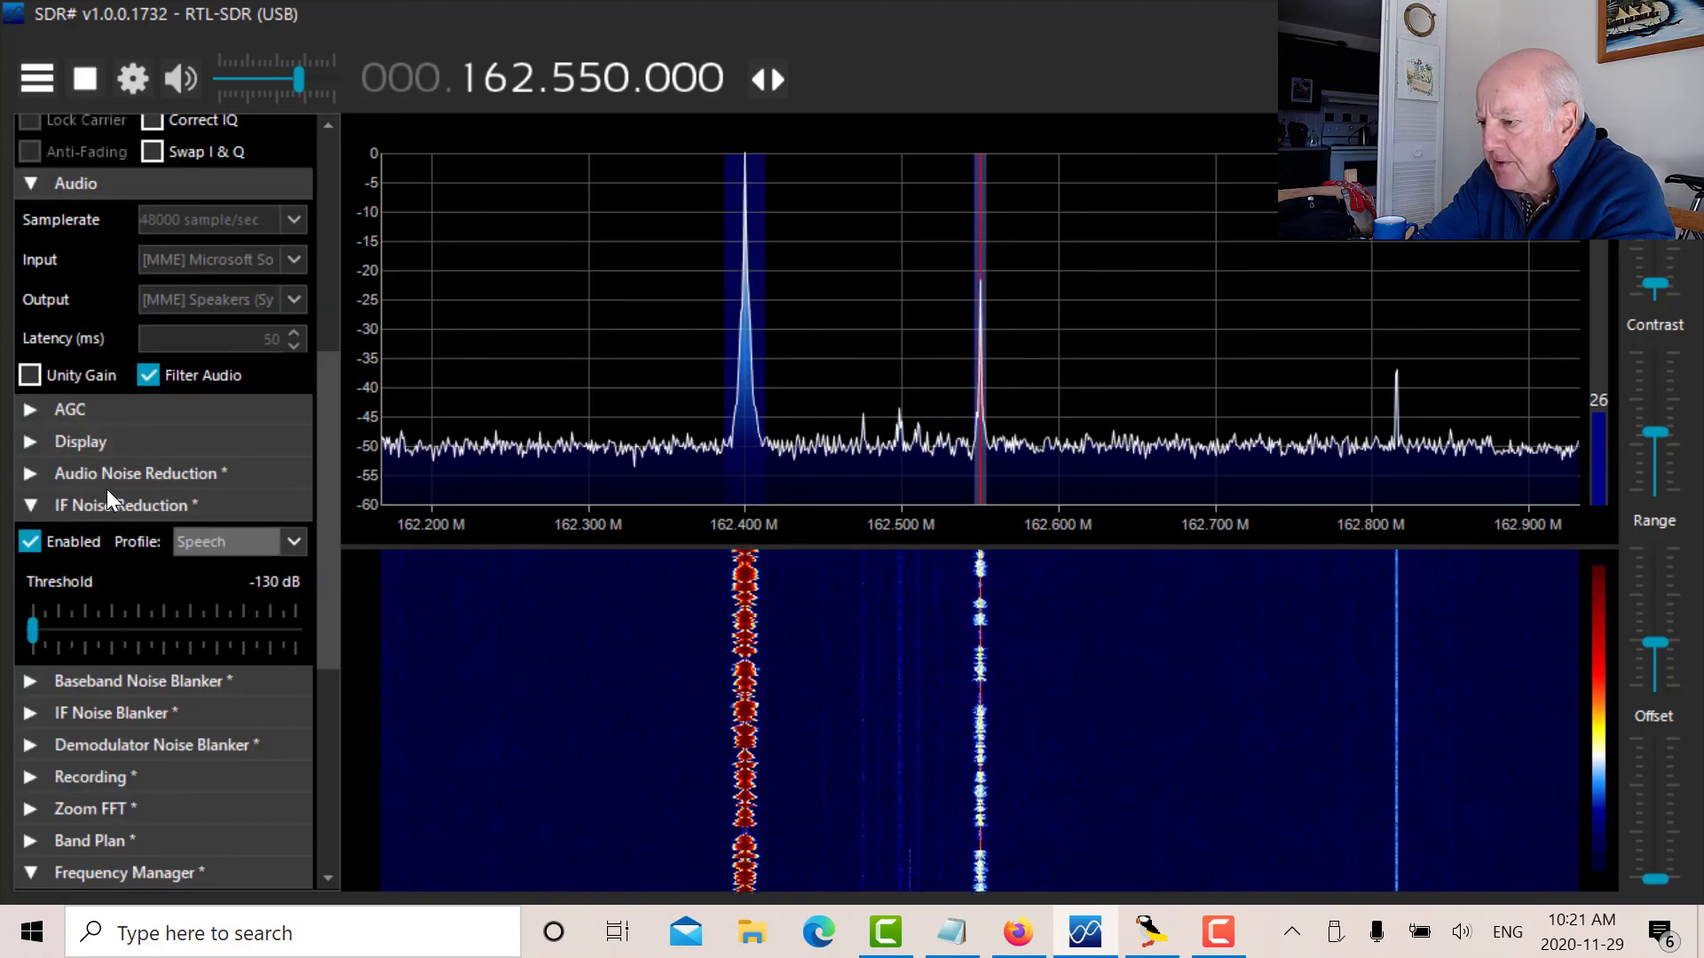
click(33, 539)
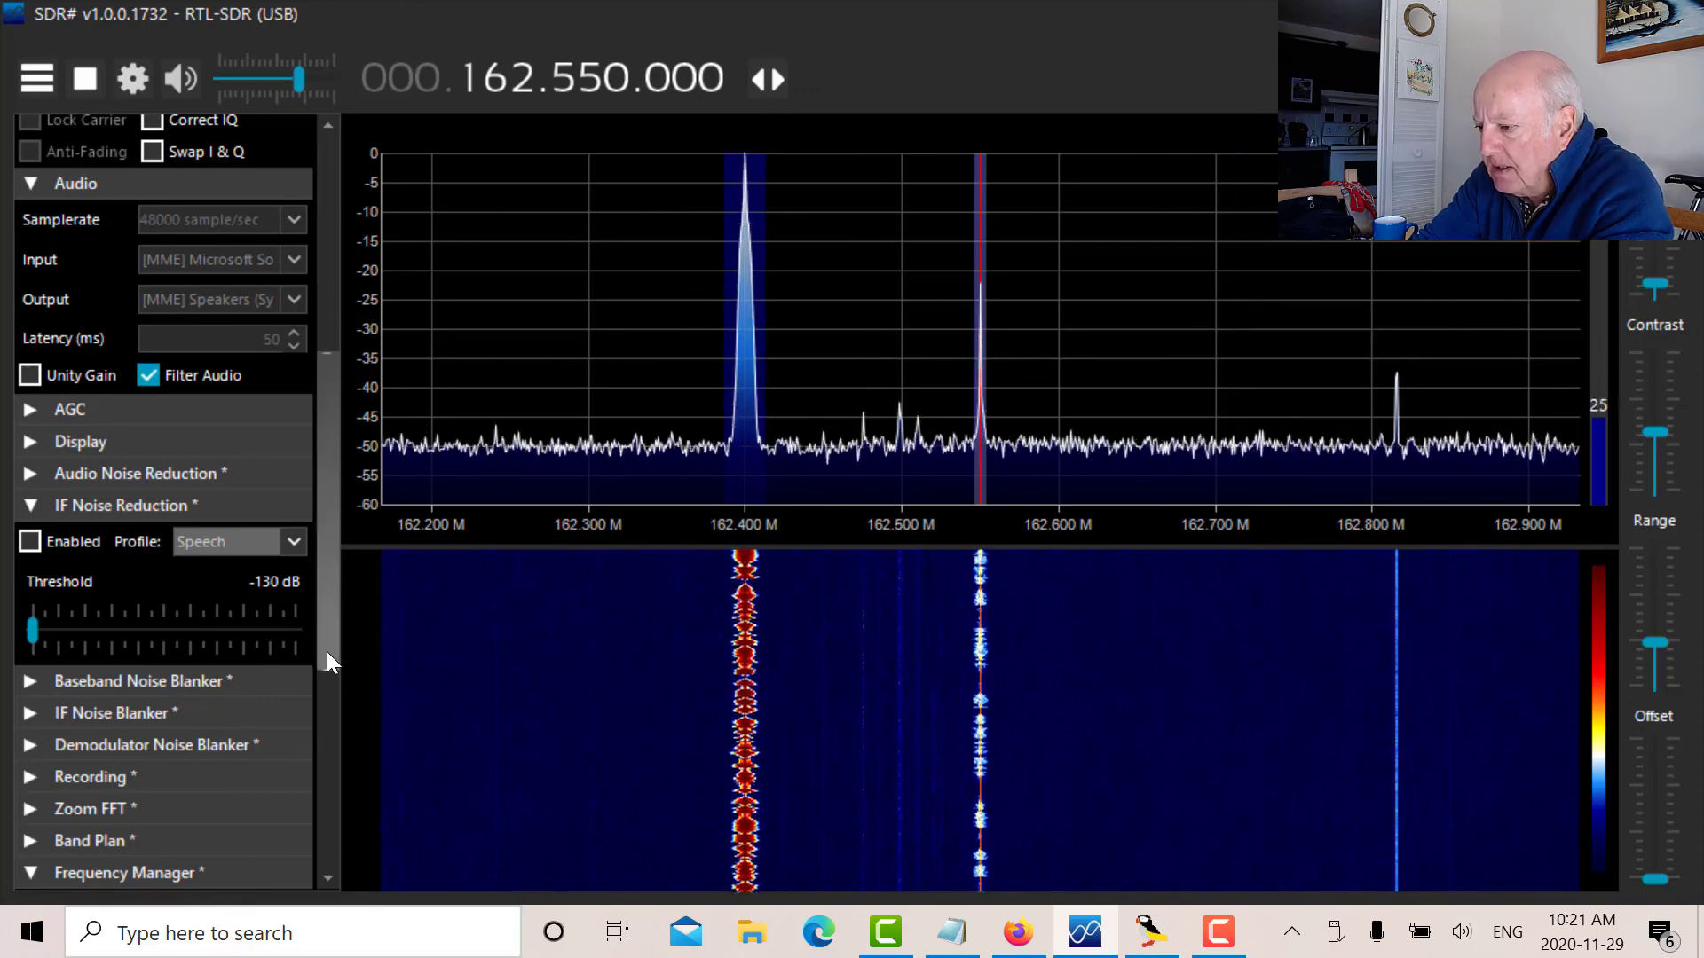
drag(326, 650, 311, 865)
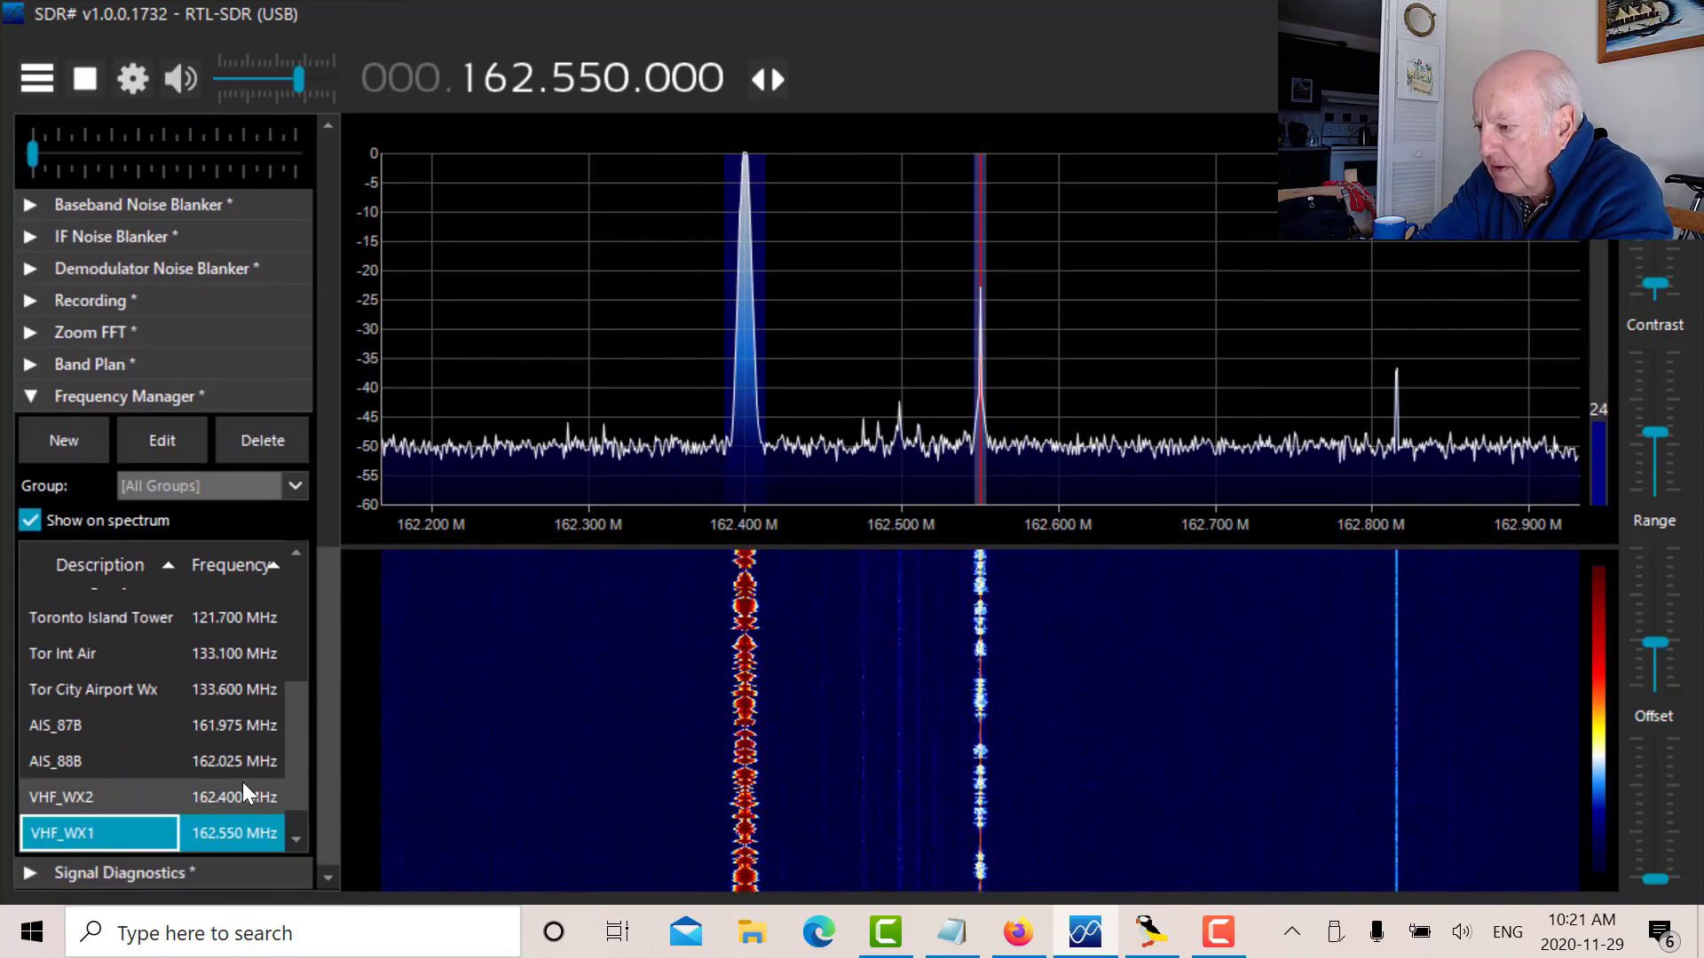
Step: Set RF gain to 14.4 dB, then tune VHF_WX2 at 162.400 MHz with a wider span
click(132, 79)
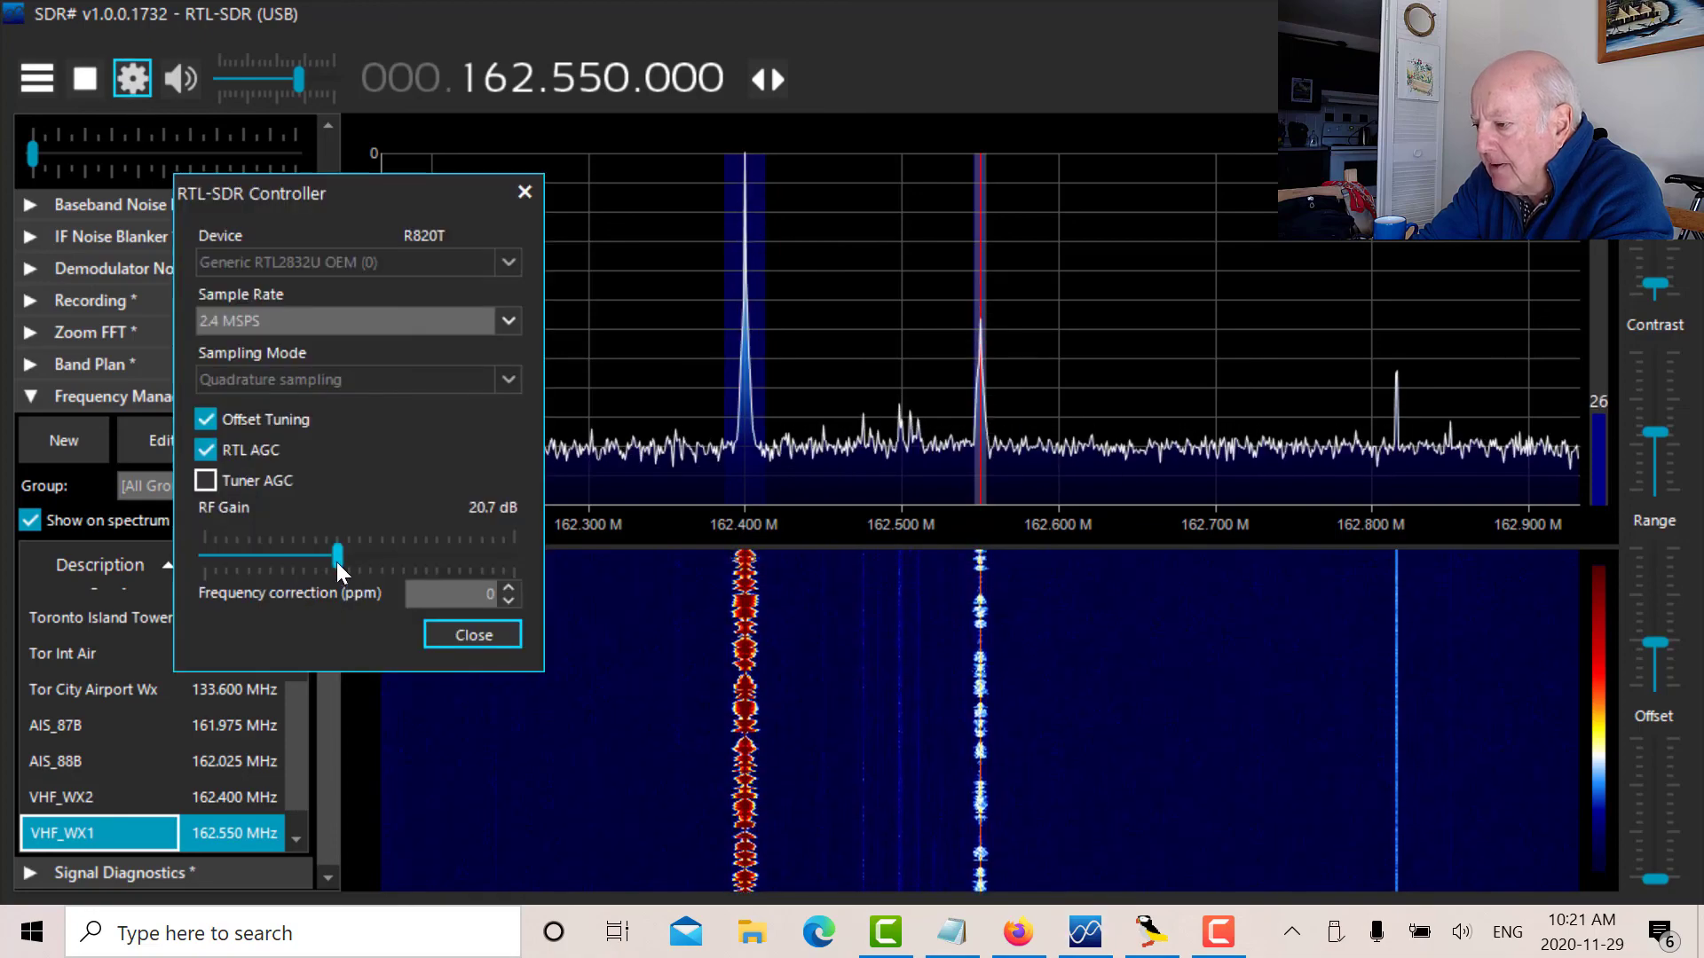
drag(337, 563, 283, 561)
click(469, 646)
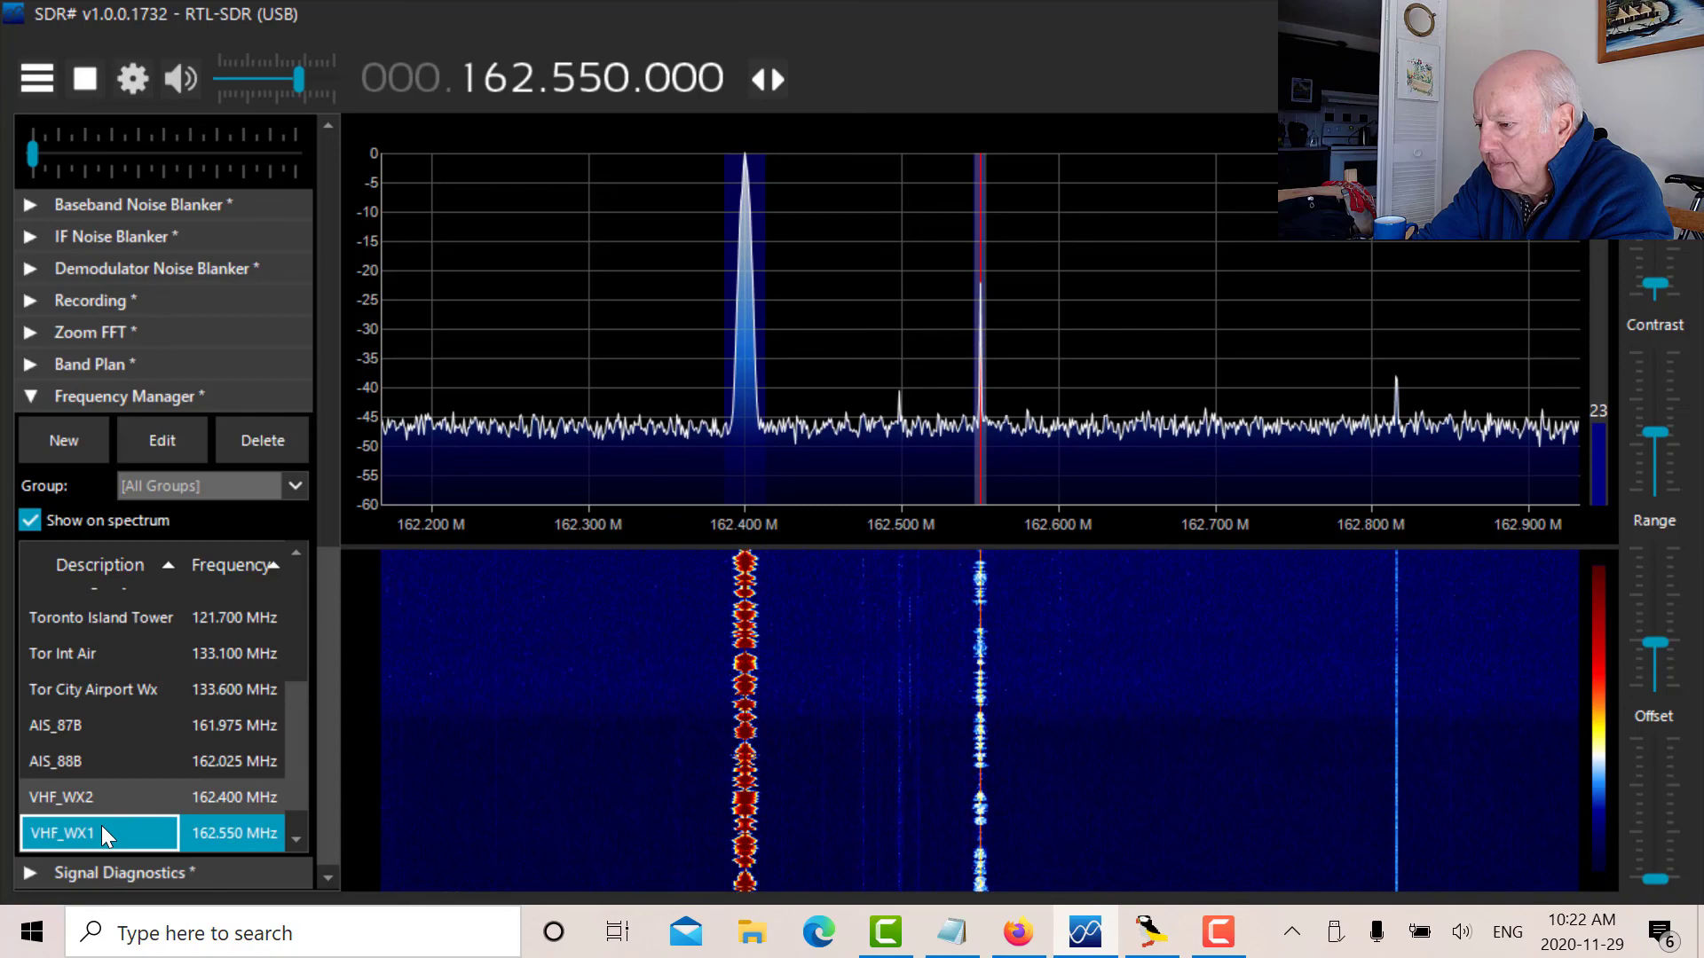
click(76, 799)
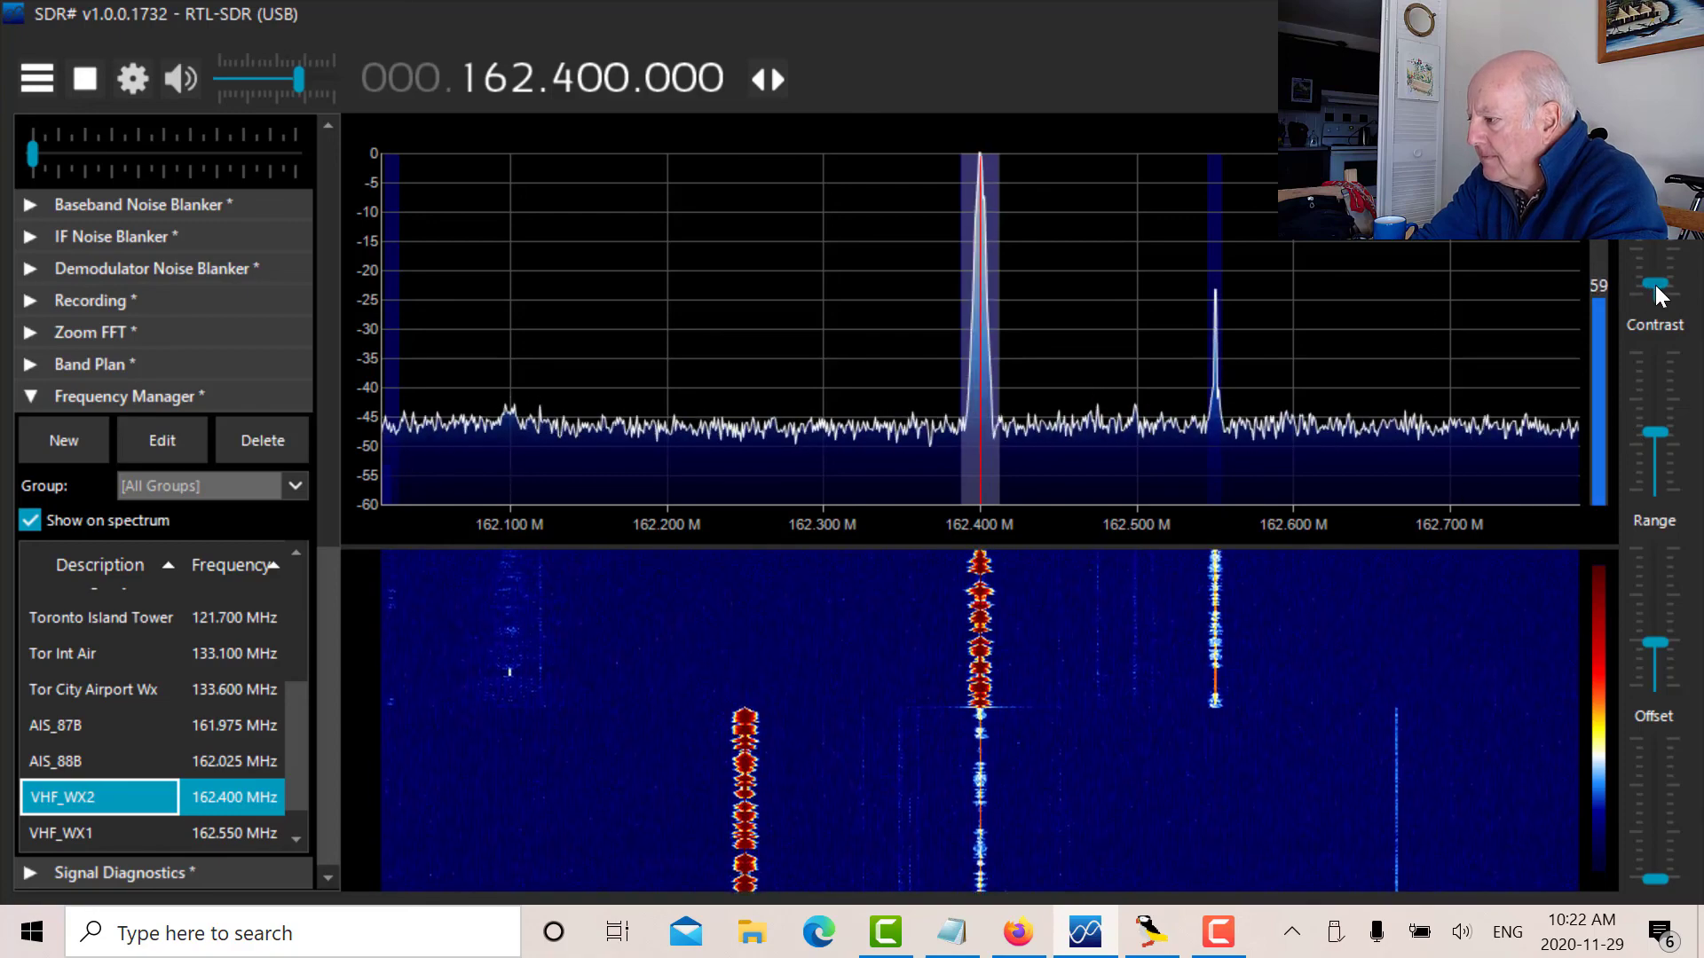
drag(1654, 285, 1657, 294)
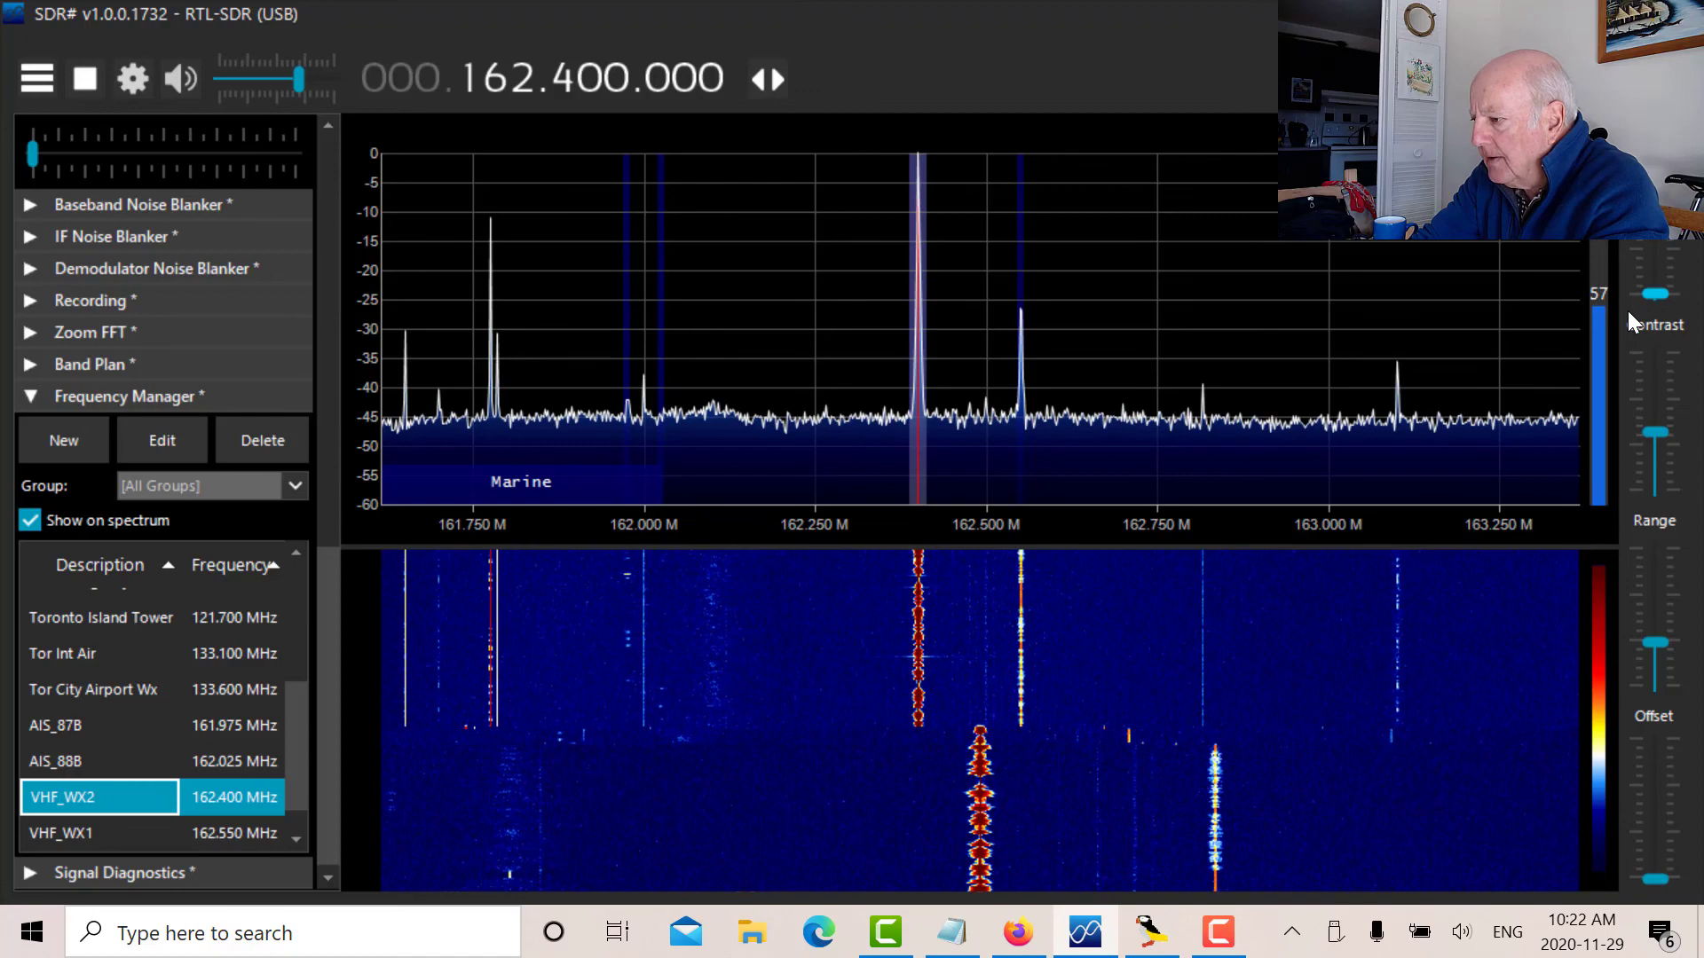
Step: Tune to the 161.775 MHz marine carrier and zoom the spectrum in around it
click(493, 415)
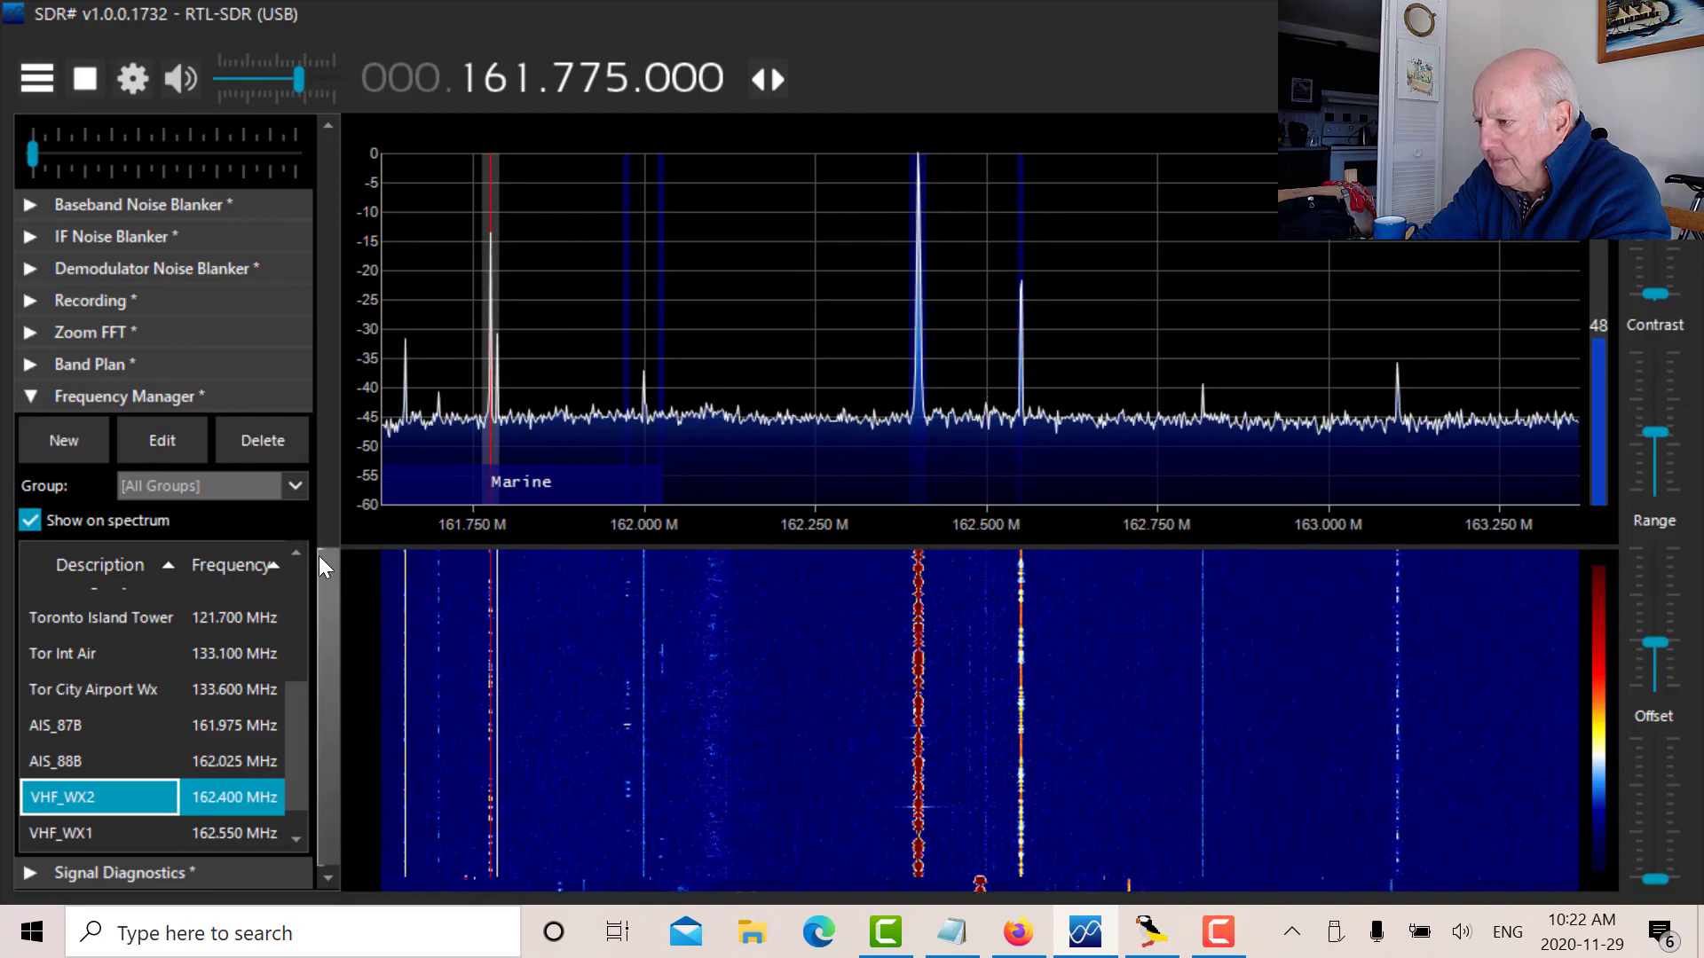
drag(325, 599, 332, 251)
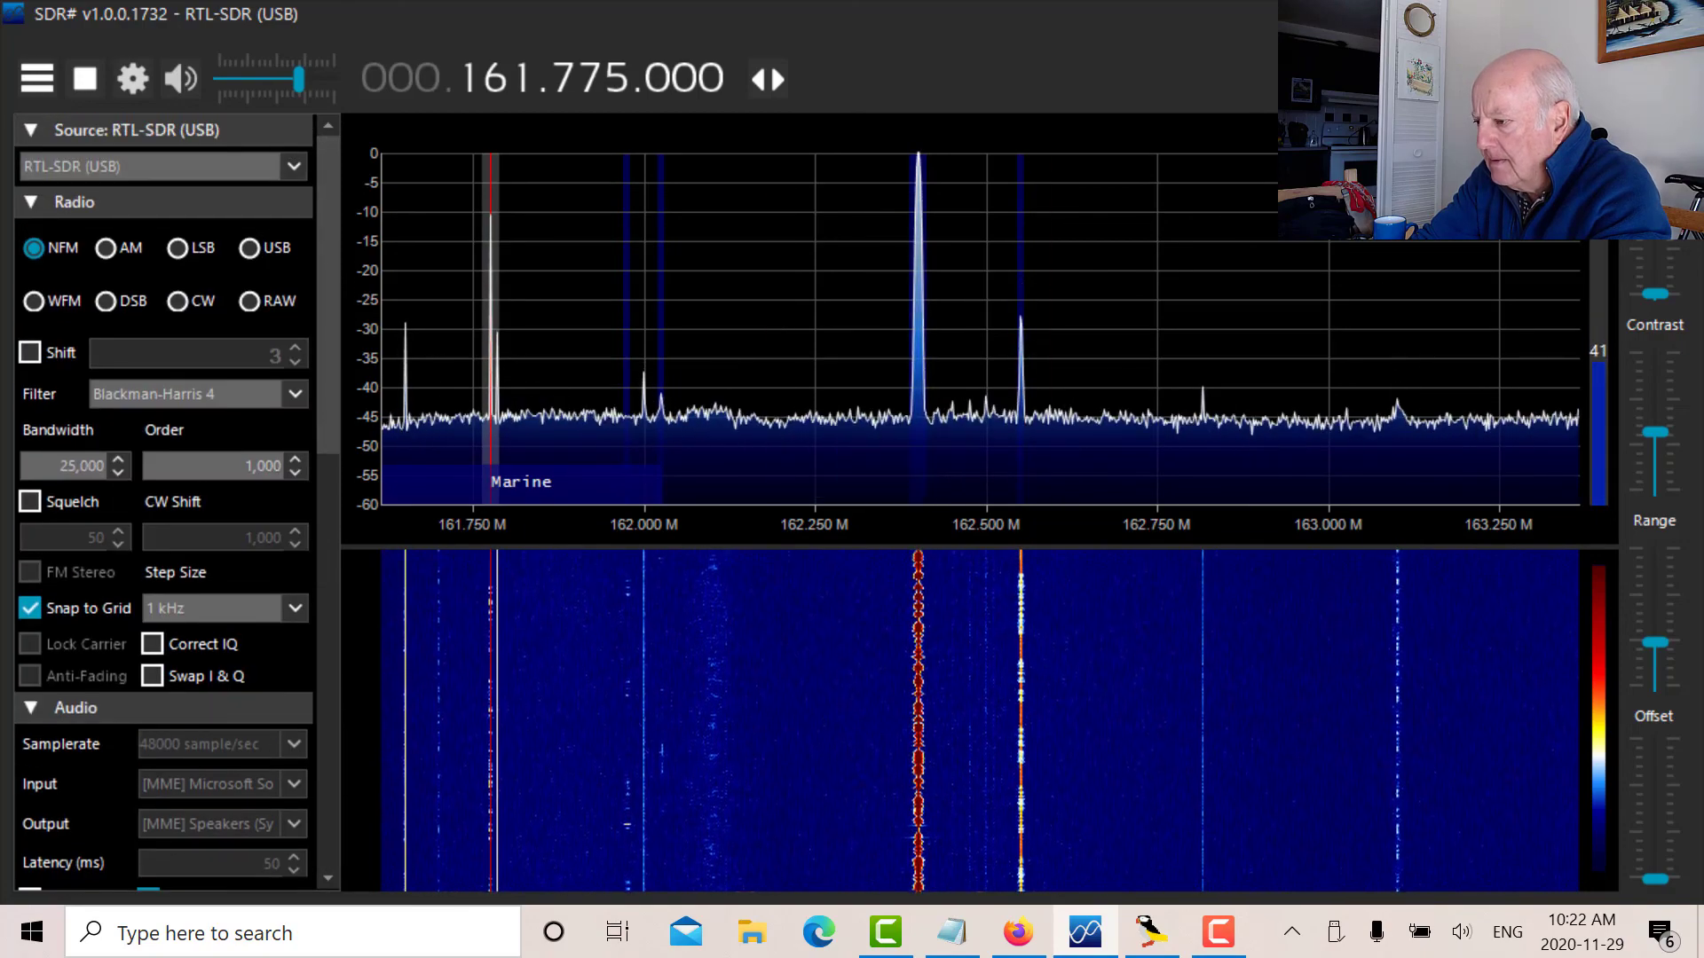
drag(1654, 291, 1656, 266)
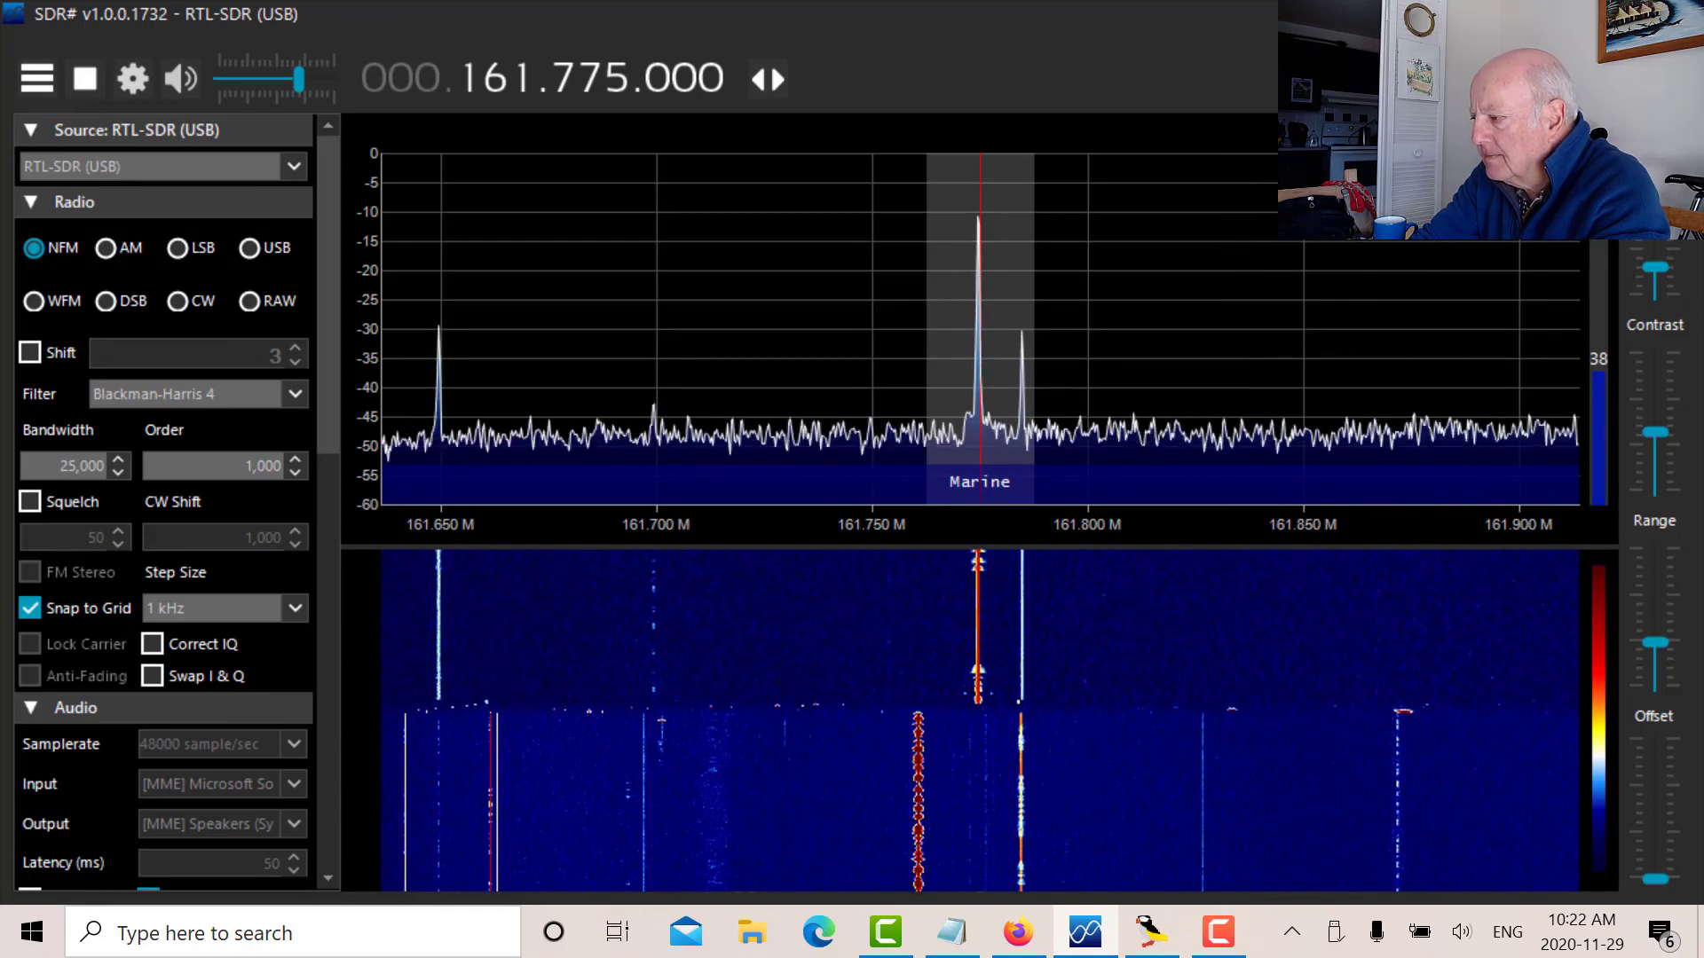
drag(1658, 268, 1664, 291)
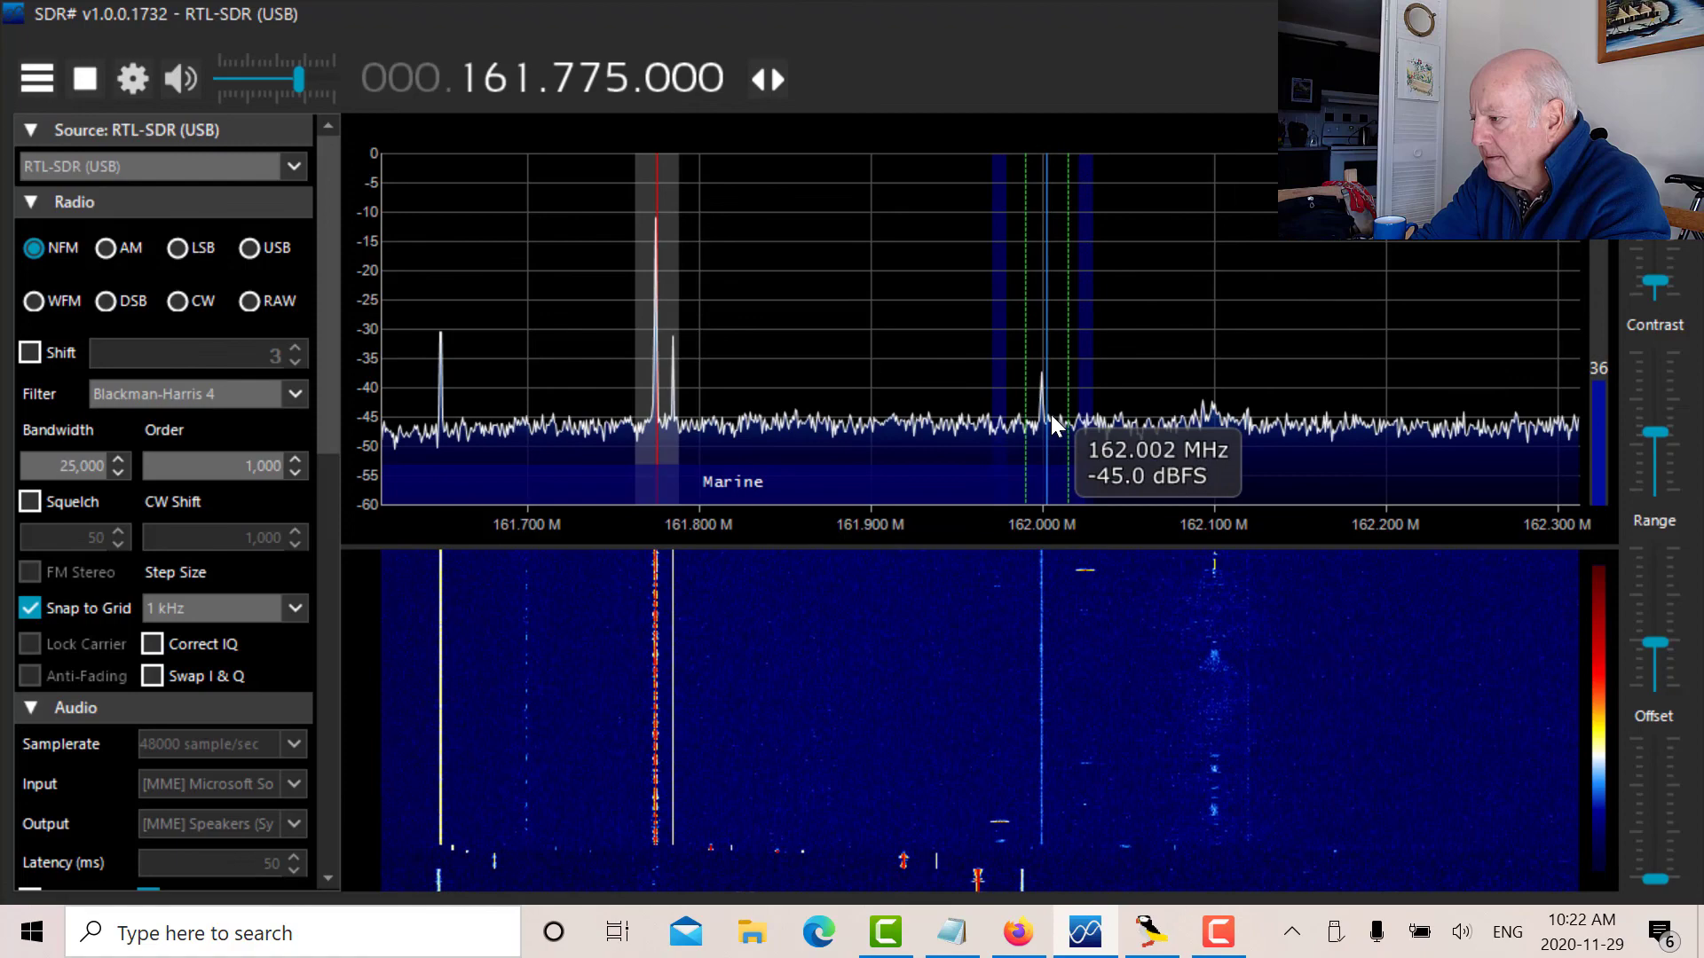
Step: Step the tuned frequency down three MHz through the quiet marine channels
click(1215, 417)
click(520, 84)
click(519, 84)
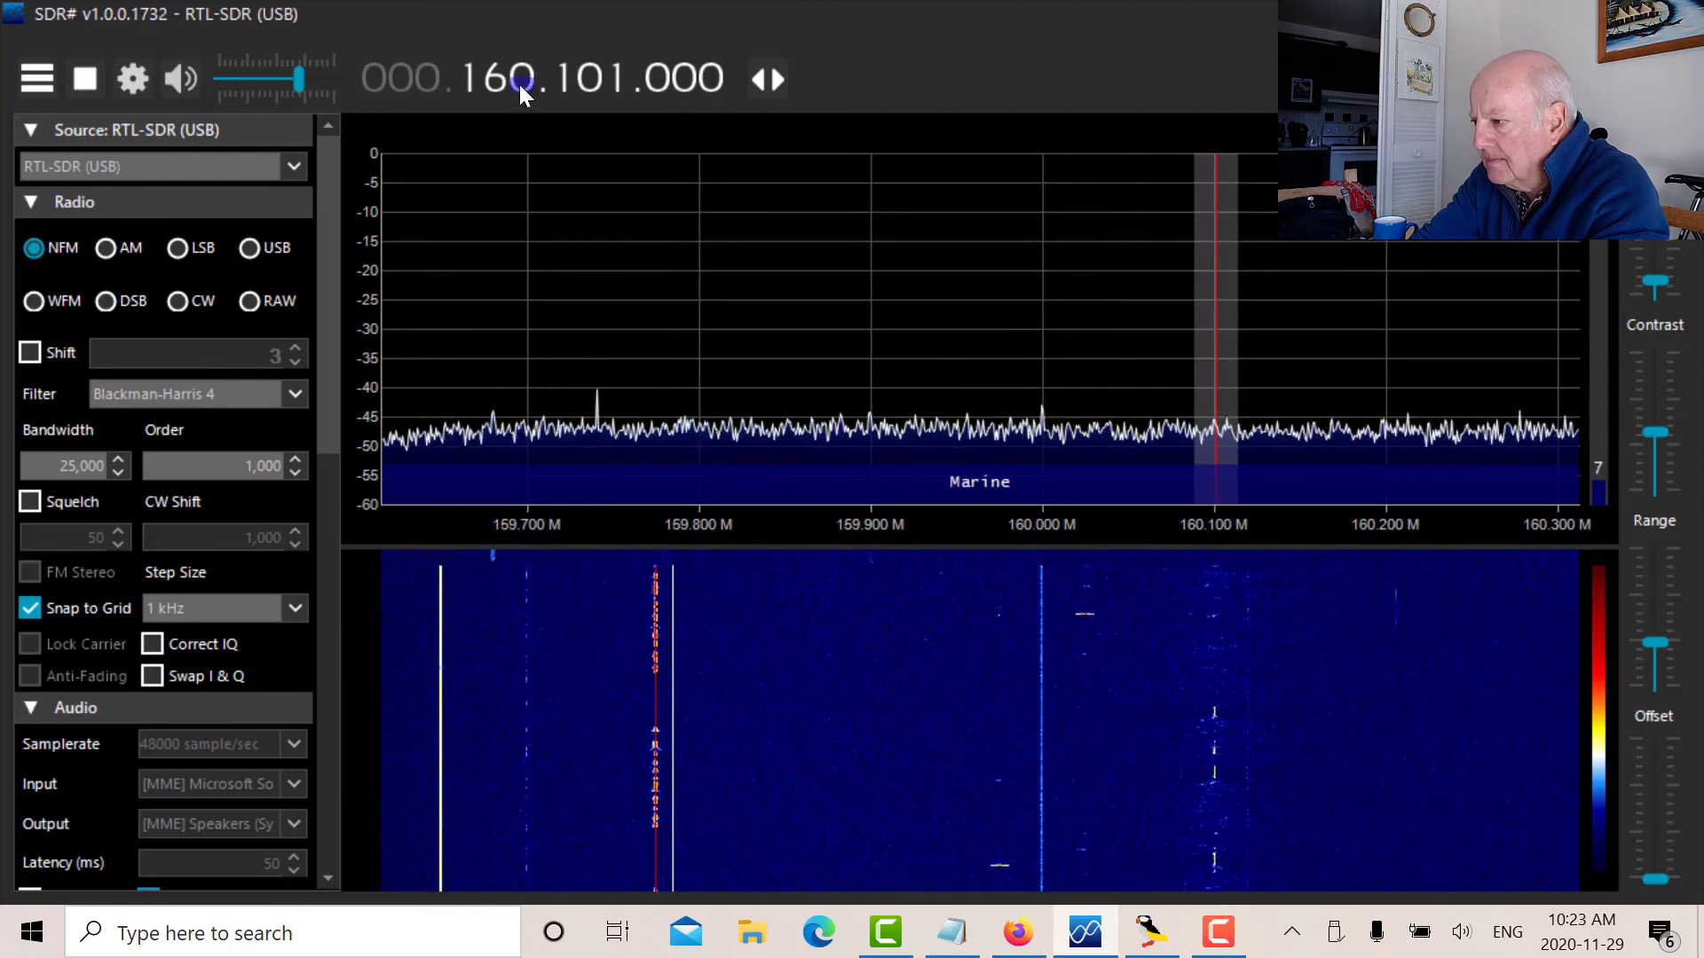
click(519, 84)
scroll(520, 85, up, 1)
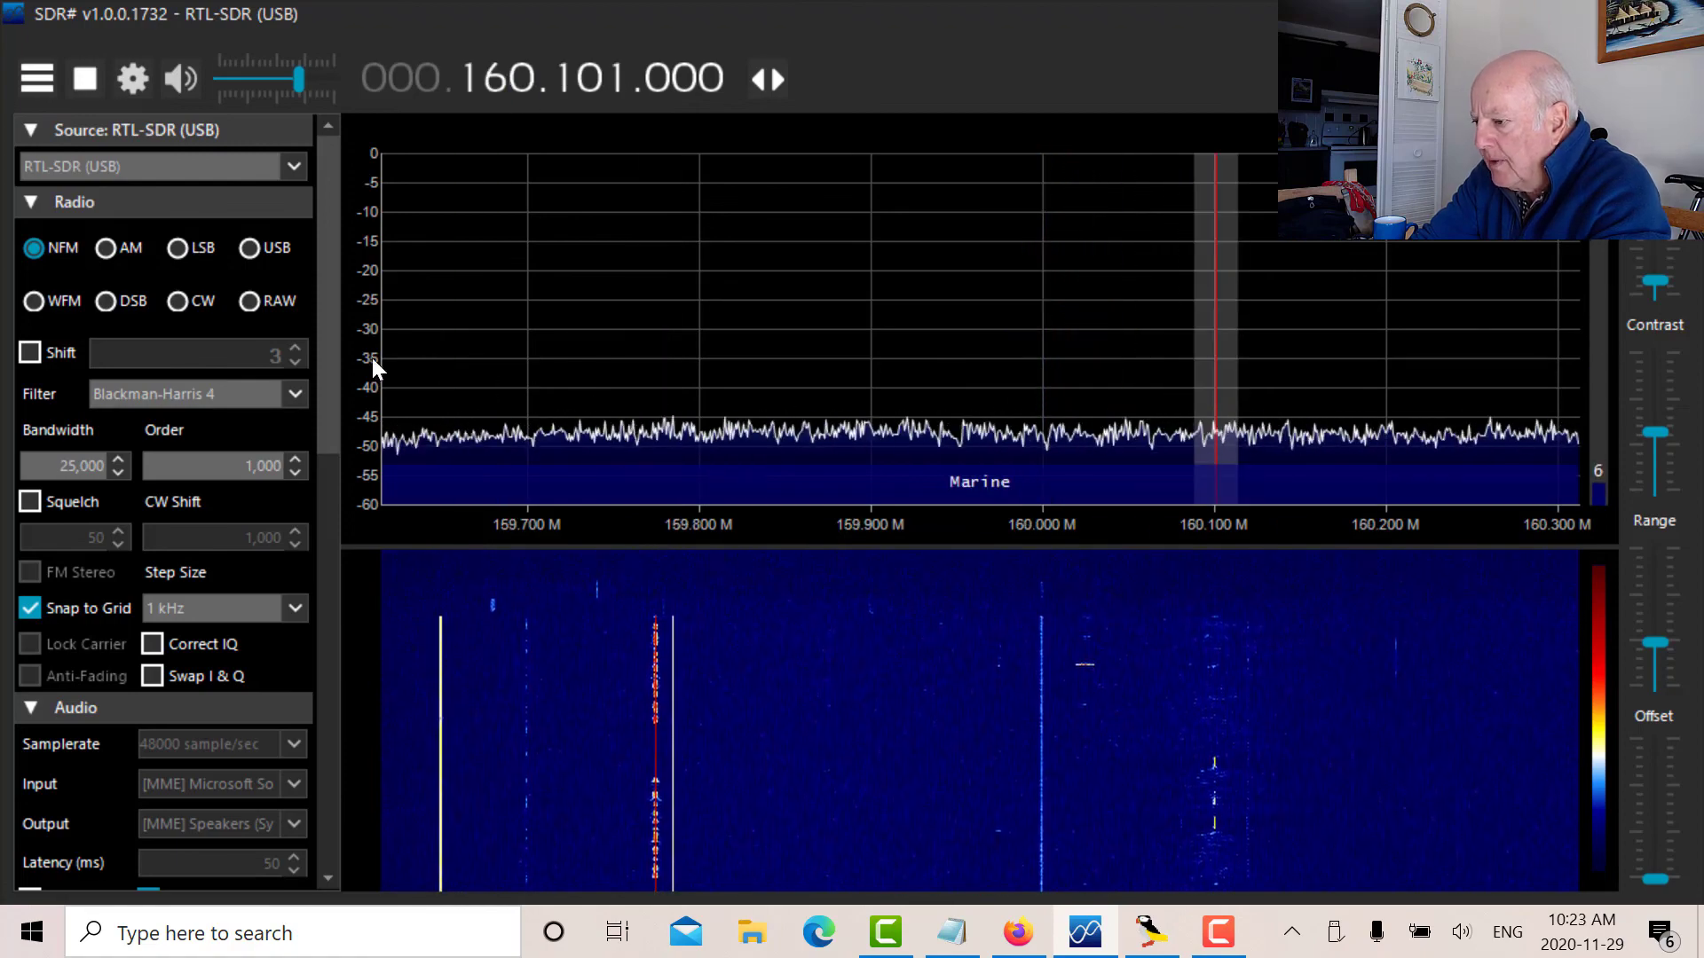
Step: Tune AIS_87B at 161.975 MHz, then AIS_88B at 162.025 MHz
drag(328, 420, 345, 878)
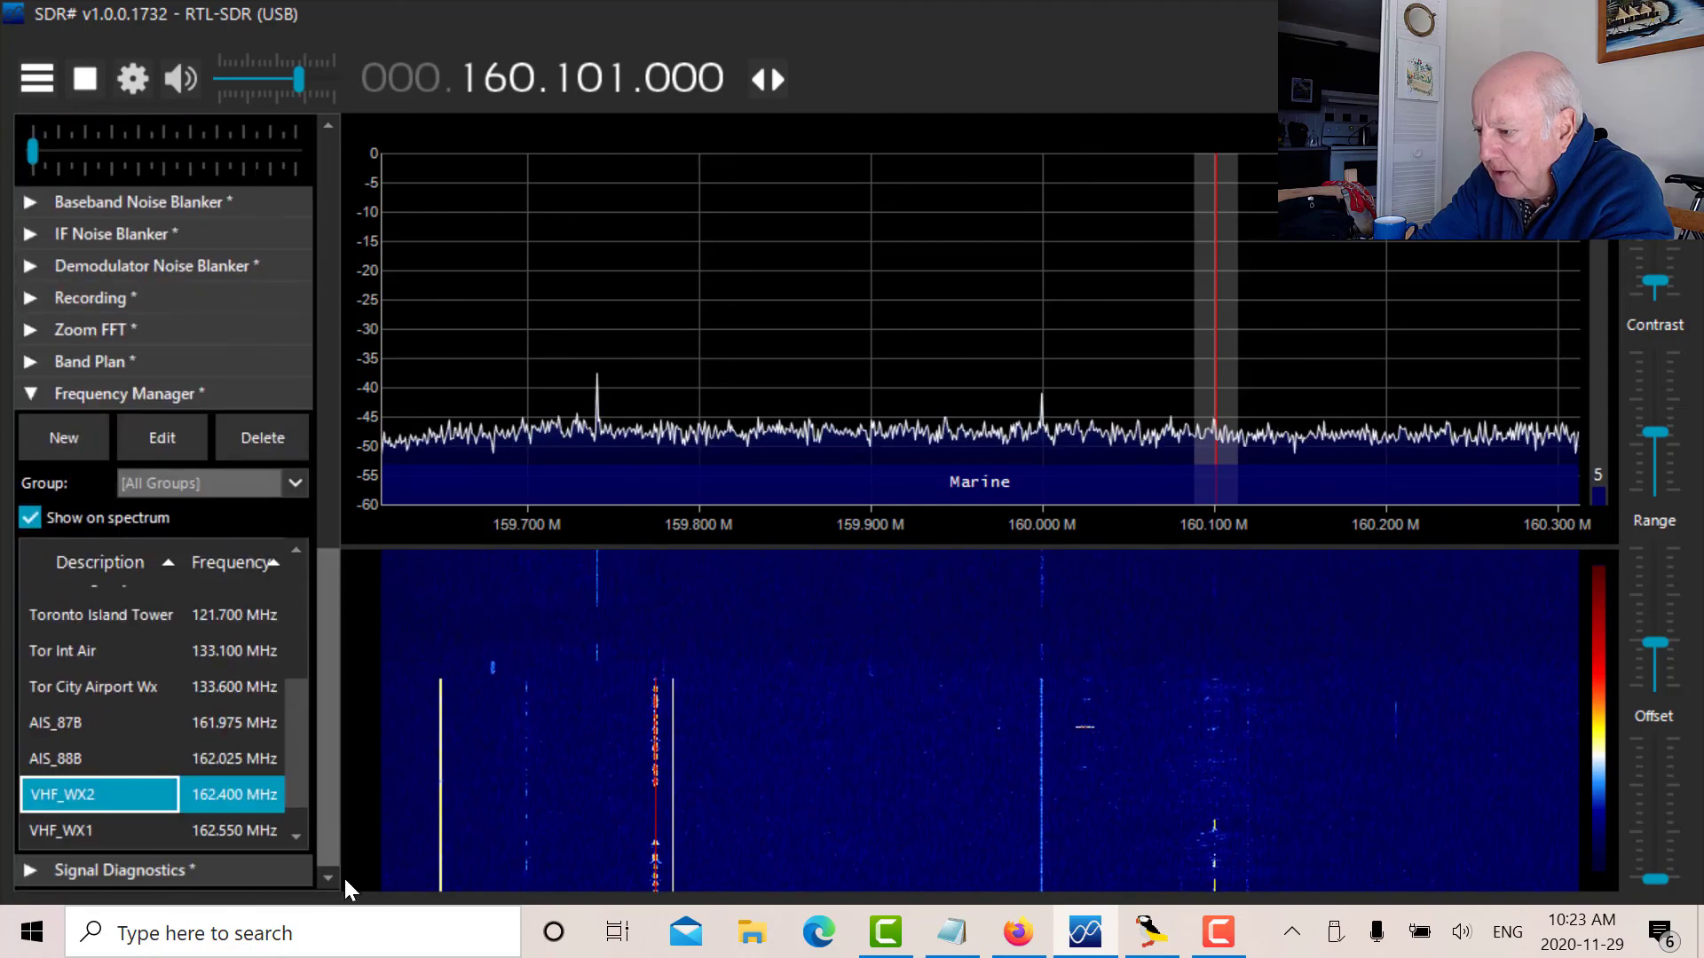
click(197, 720)
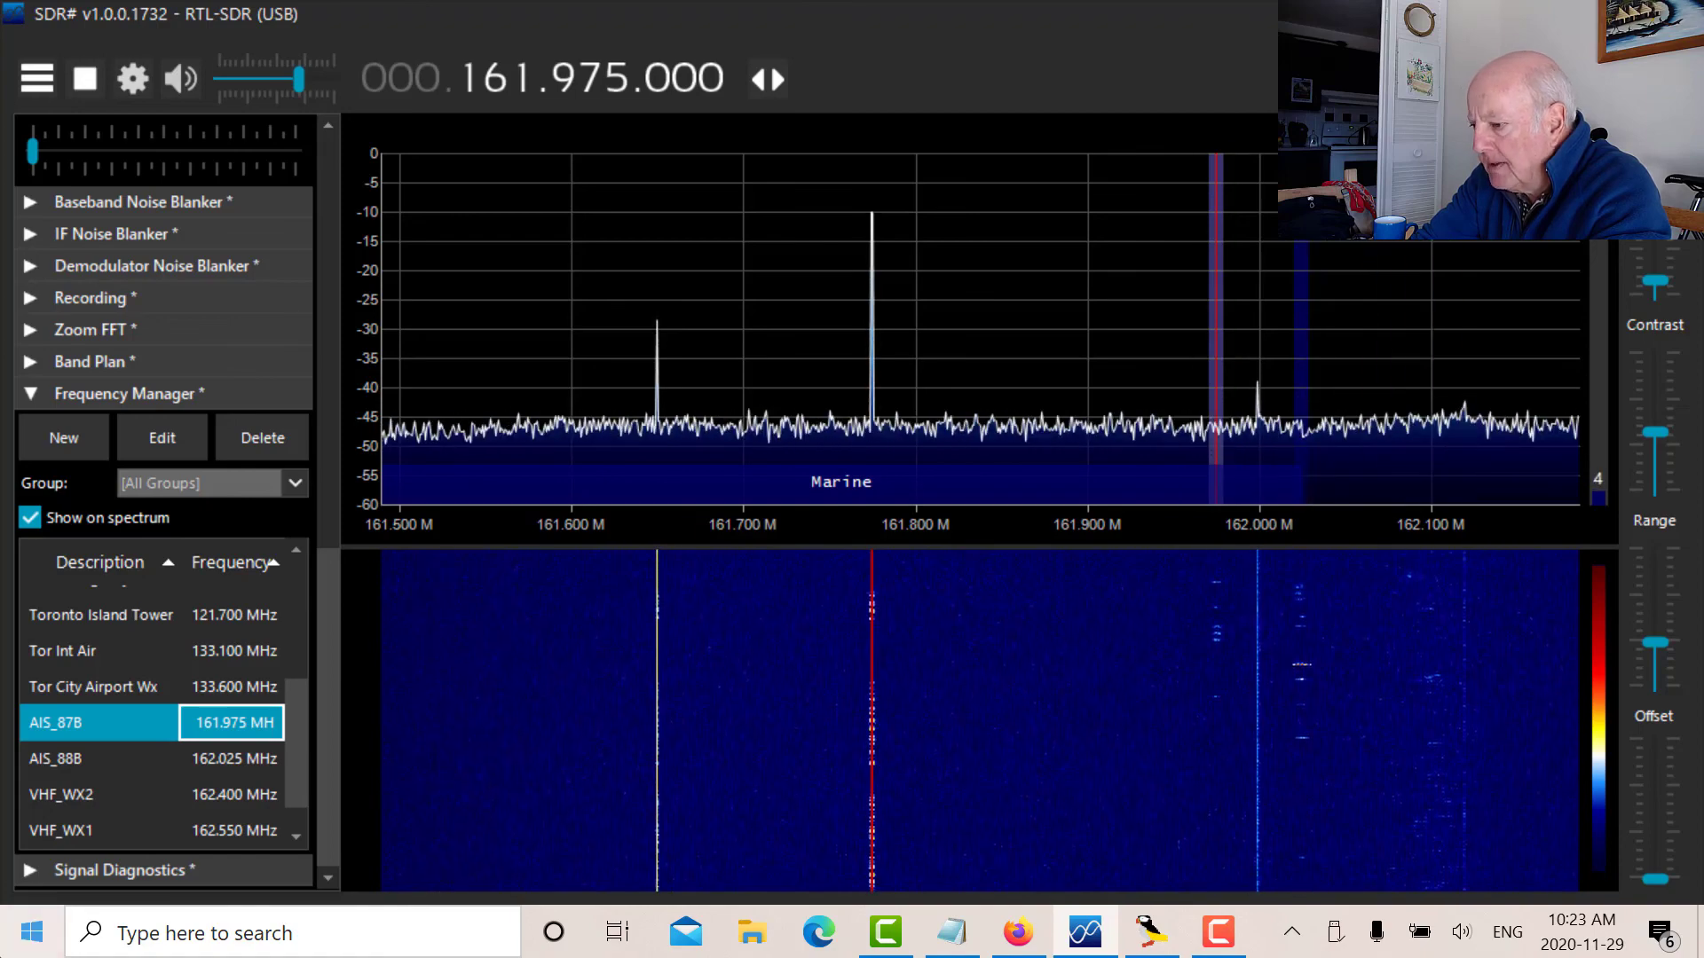
click(58, 763)
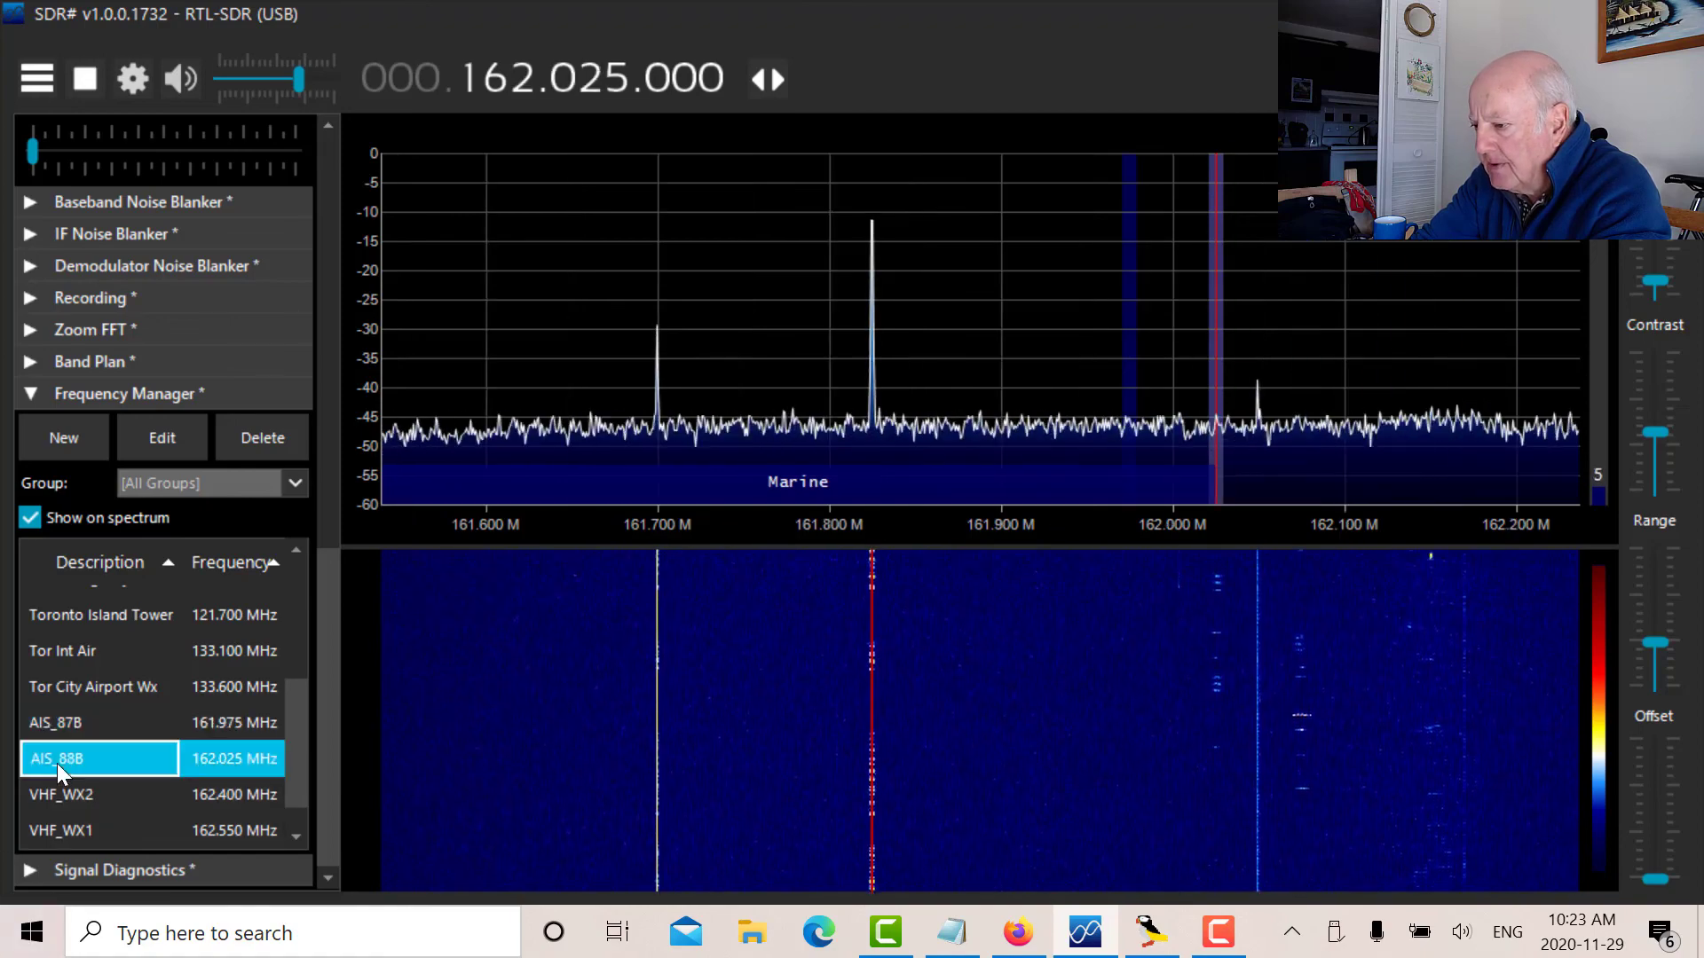